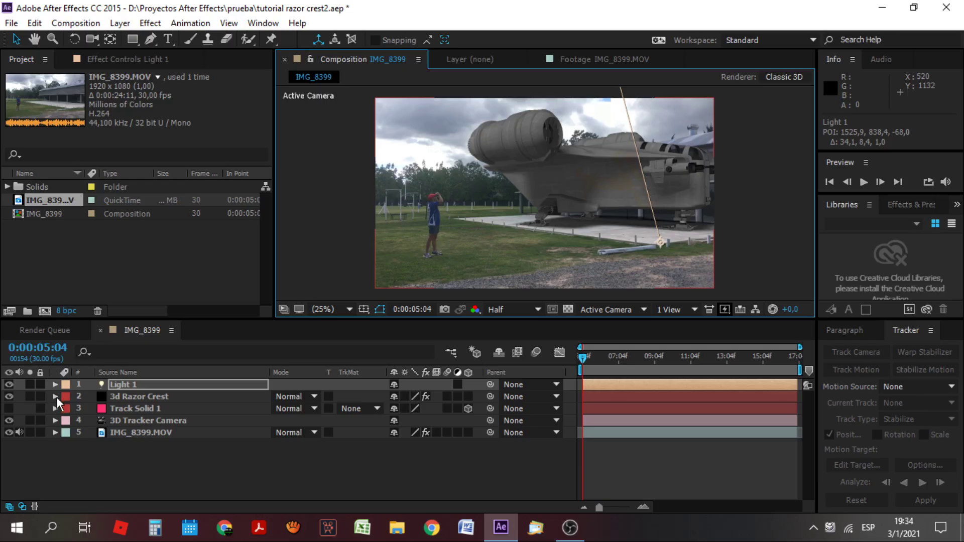
- Open the Element Scene Setup for the 3d Razor Crest layer
{"action": "left_click", "coordinate": [56, 397]}
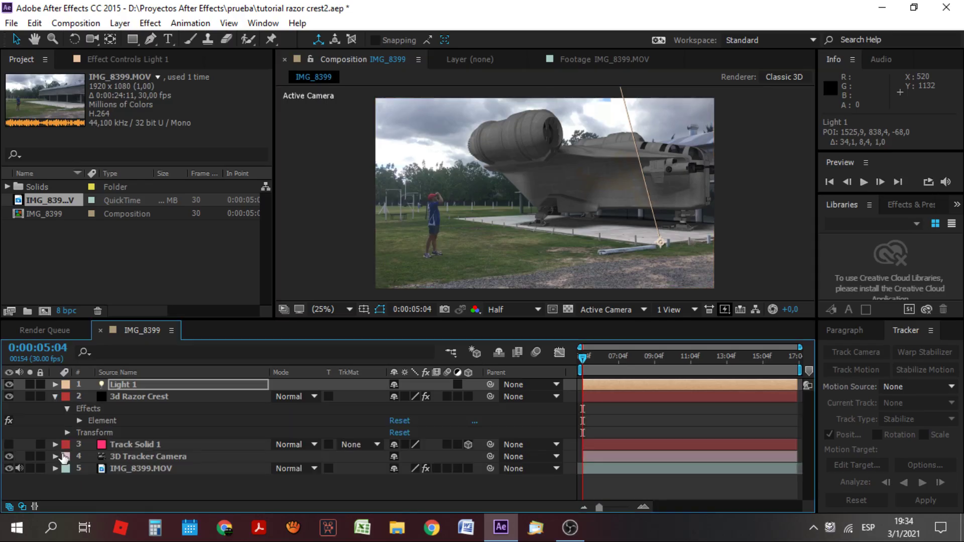
{"action": "left_click", "coordinate": [95, 420]}
{"action": "left_click", "coordinate": [71, 119]}
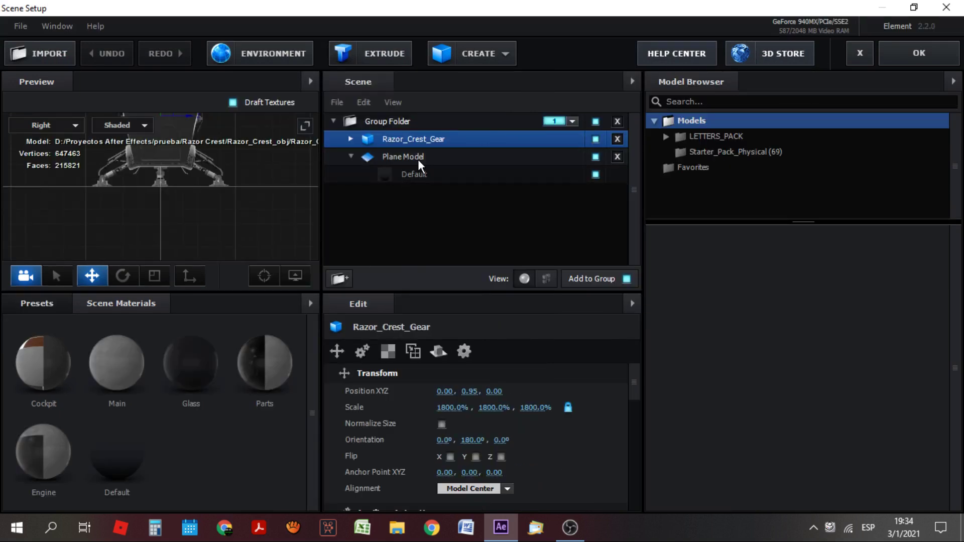
- Duplicate the group folder holding the models and name the copy 'Ship'
{"action": "left_click", "coordinate": [418, 158]}
{"action": "left_click", "coordinate": [390, 125]}
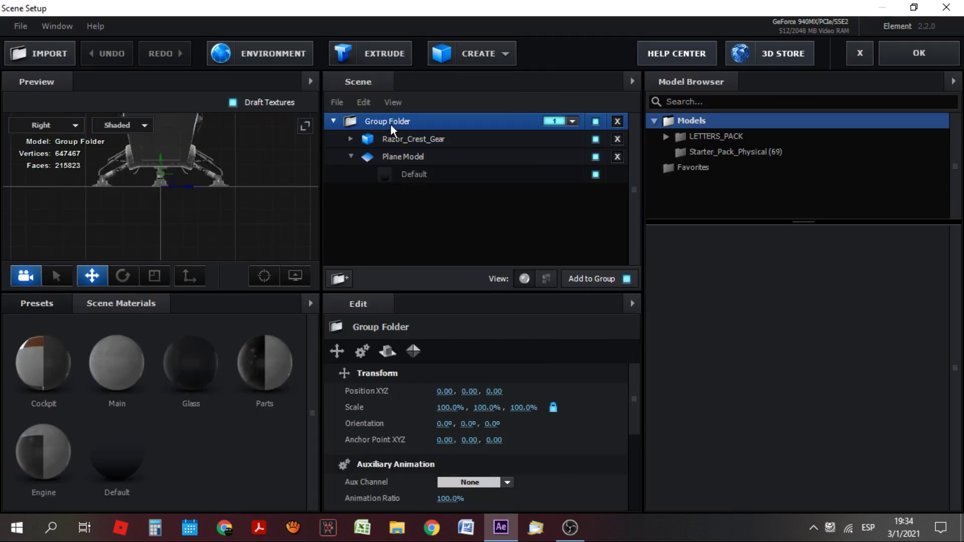
{"action": "key", "text": "ctrl+d"}
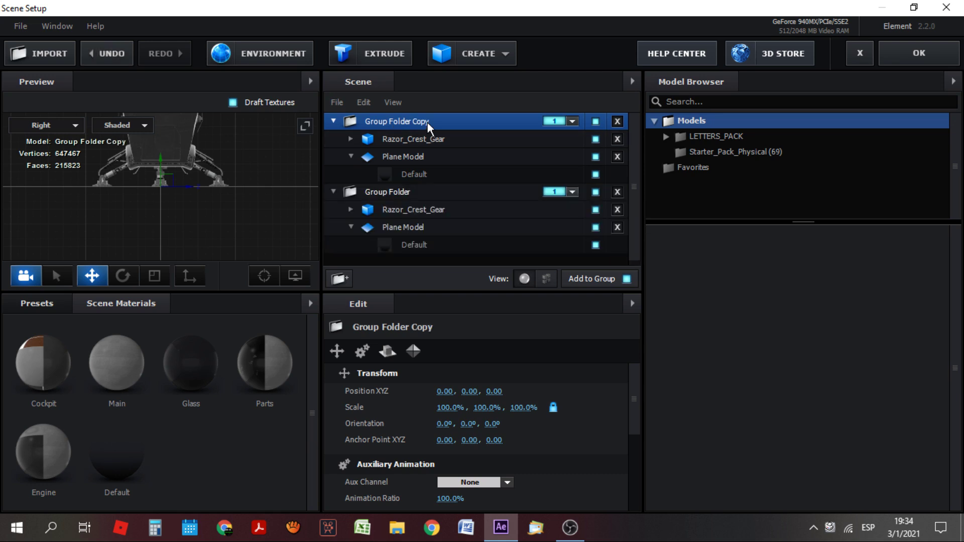
{"action": "double_click", "coordinate": [427, 122]}
{"action": "type", "text": "Ship"}
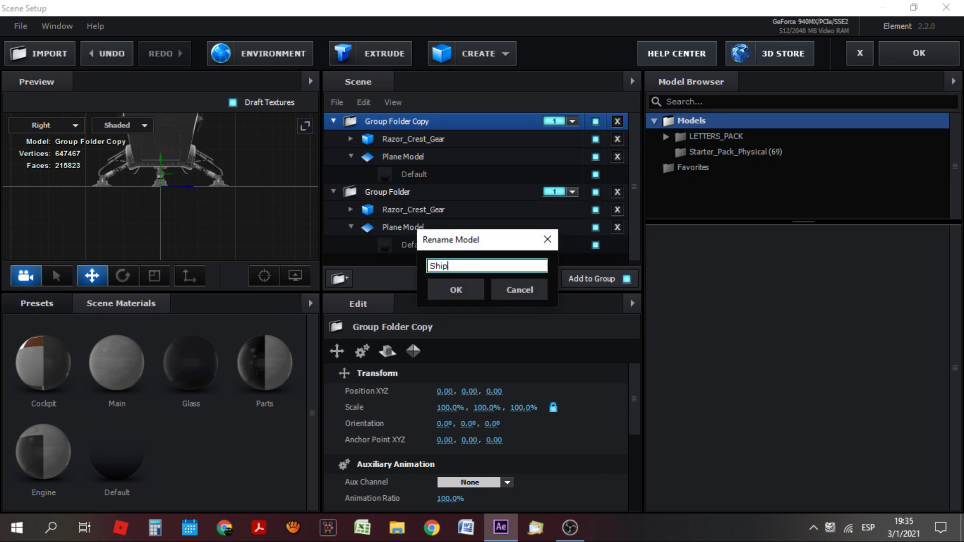
{"action": "key", "text": "Return"}
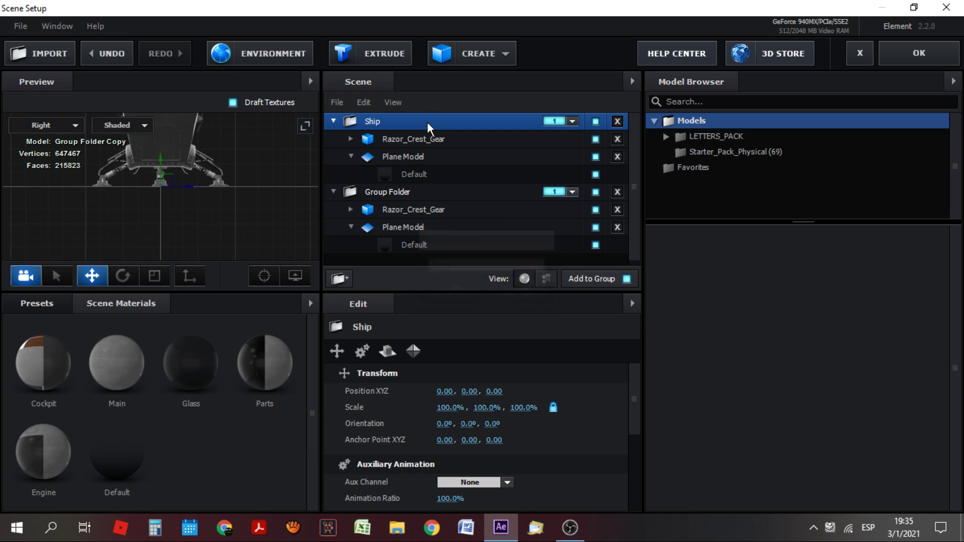
- Rename the original folder 'Shadows planes', assign it to group 2, and confirm the scene
{"action": "double_click", "coordinate": [399, 195]}
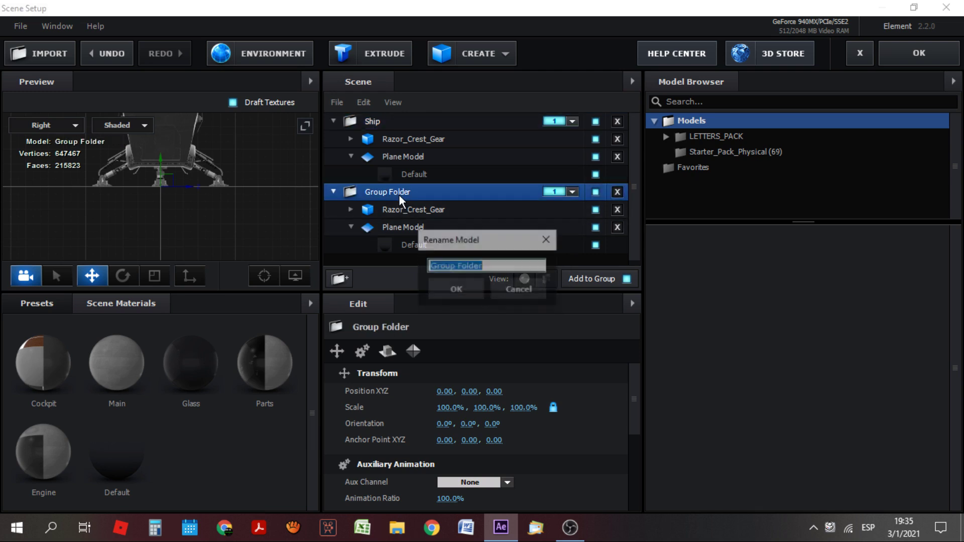
{"action": "type", "text": "Shadows planes"}
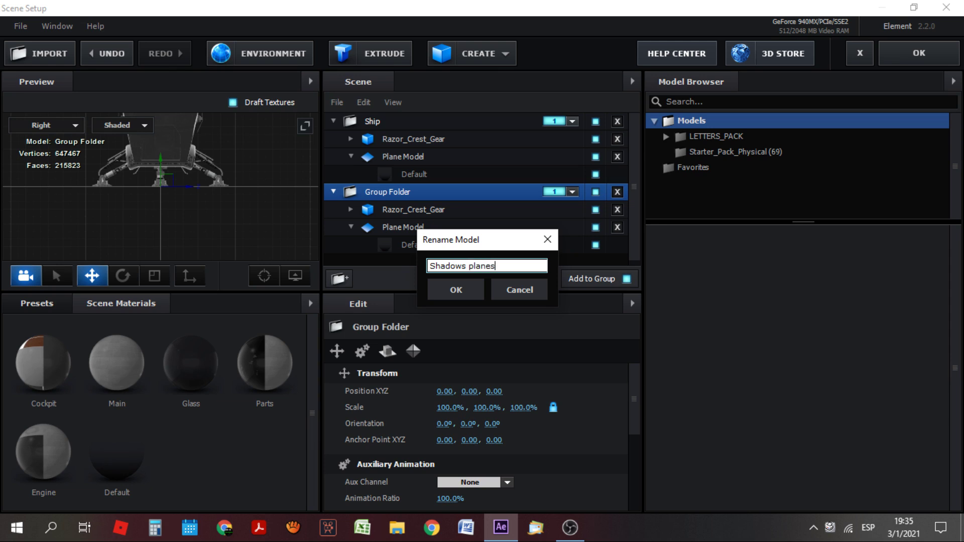
{"action": "key", "text": "Return"}
{"action": "left_click", "coordinate": [573, 192]}
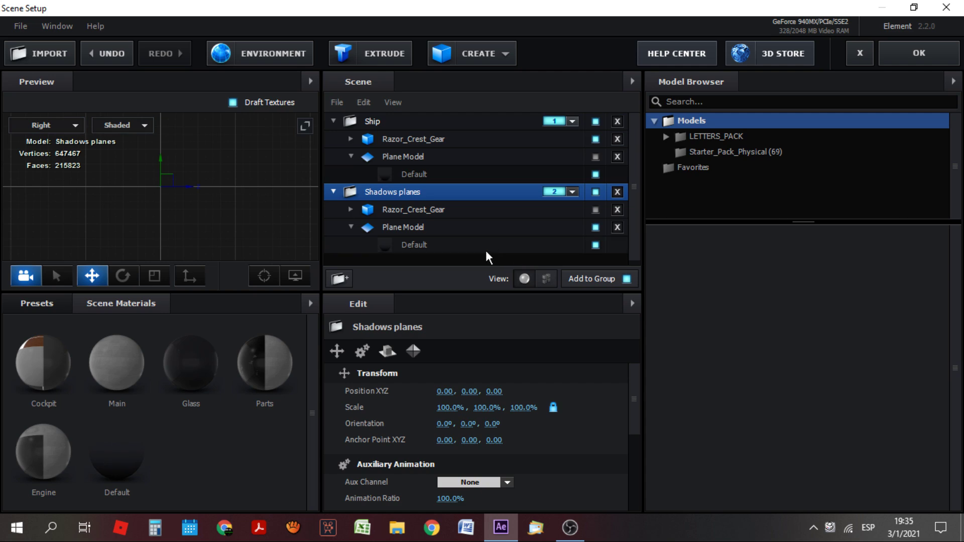
{"action": "left_click", "coordinate": [919, 50]}
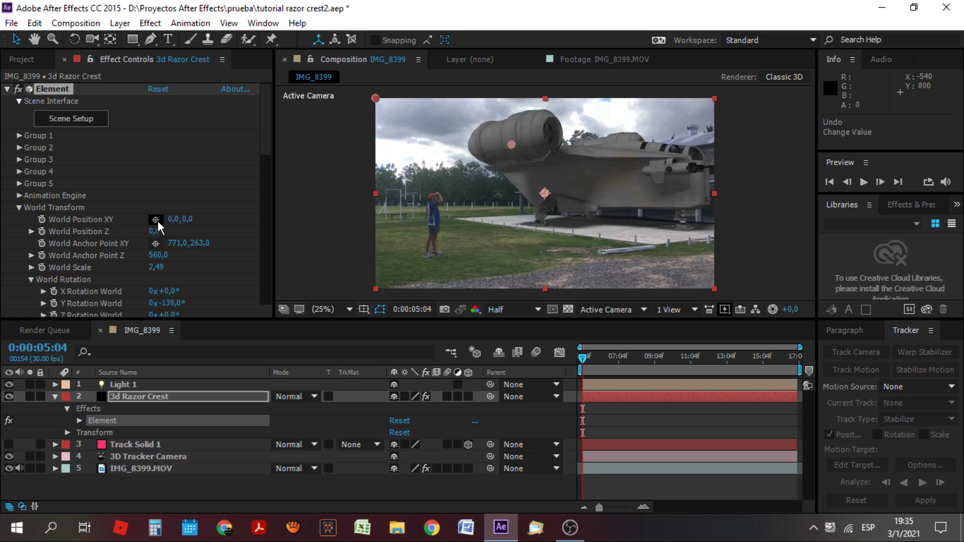
- Tick Group 2 under Exclude Groups so the world transform skips it, then reopen Scene Setup
{"action": "left_click_drag", "start_coordinate": [267, 133], "coordinate": [267, 135]}
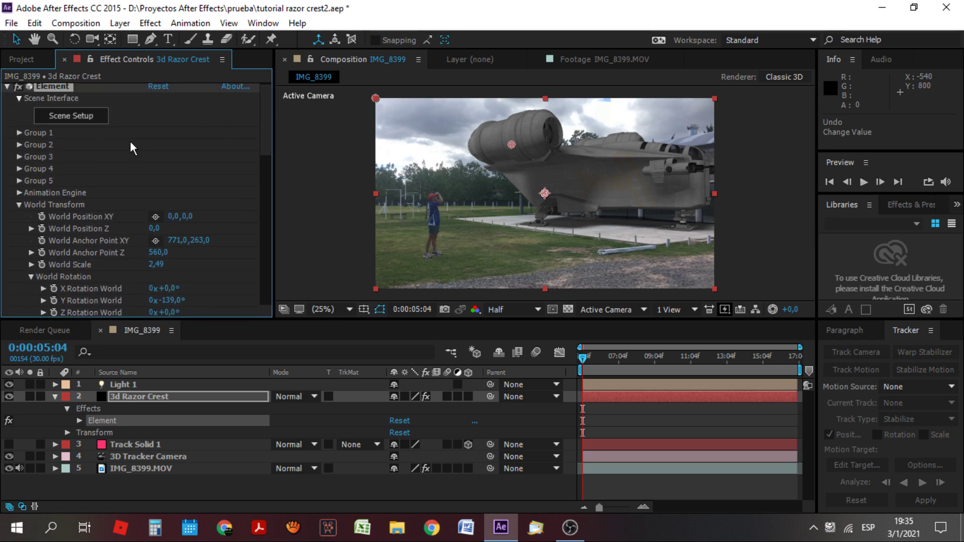
{"action": "scroll", "coordinate": [131, 143], "scroll_direction": "down", "scroll_amount": 1}
{"action": "scroll", "coordinate": [129, 148], "scroll_direction": "down", "scroll_amount": 1}
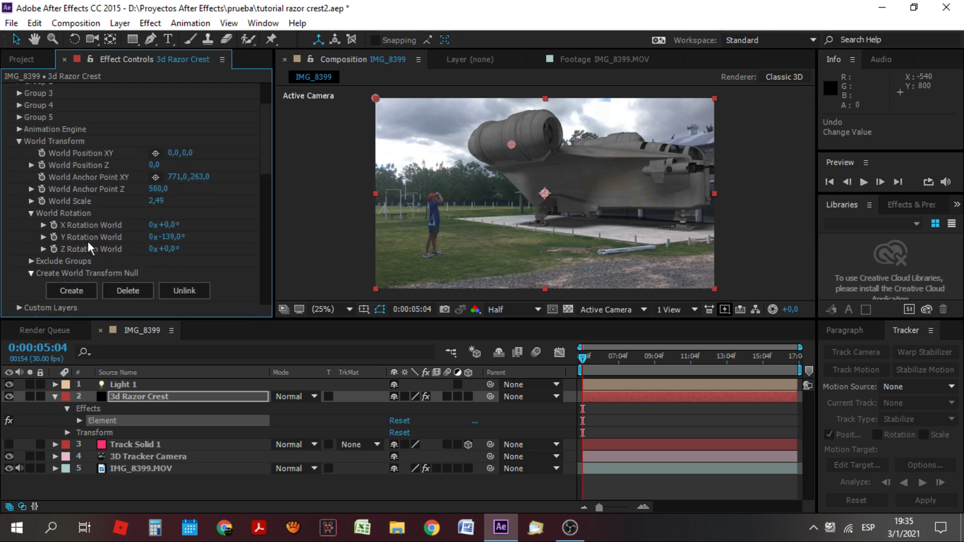
{"action": "left_click", "coordinate": [30, 261]}
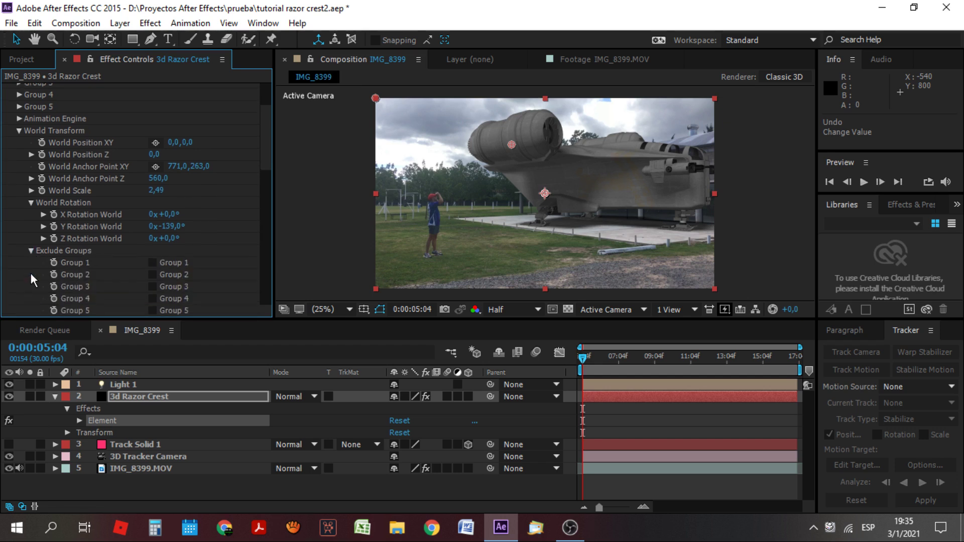
{"action": "left_click", "coordinate": [150, 275]}
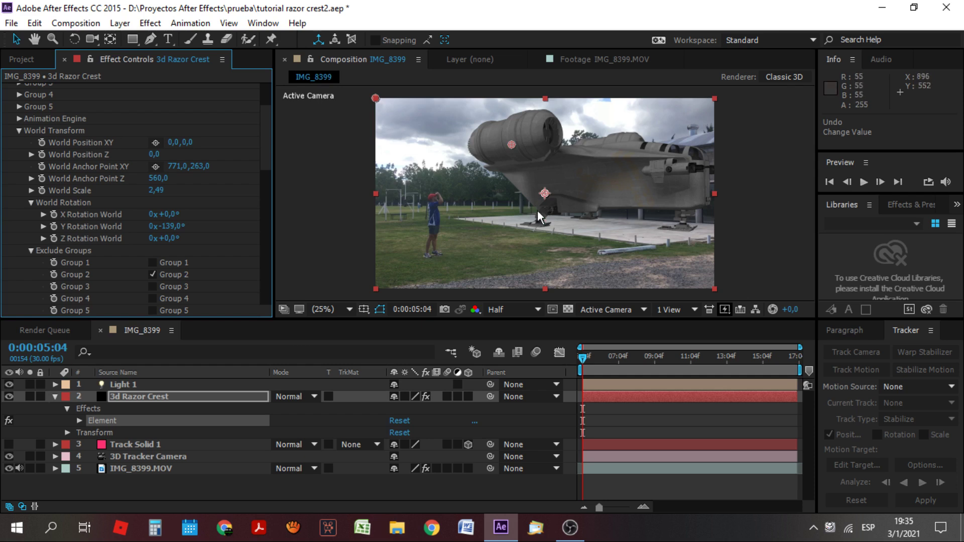
{"action": "scroll", "coordinate": [177, 189], "scroll_direction": "up", "scroll_amount": 5}
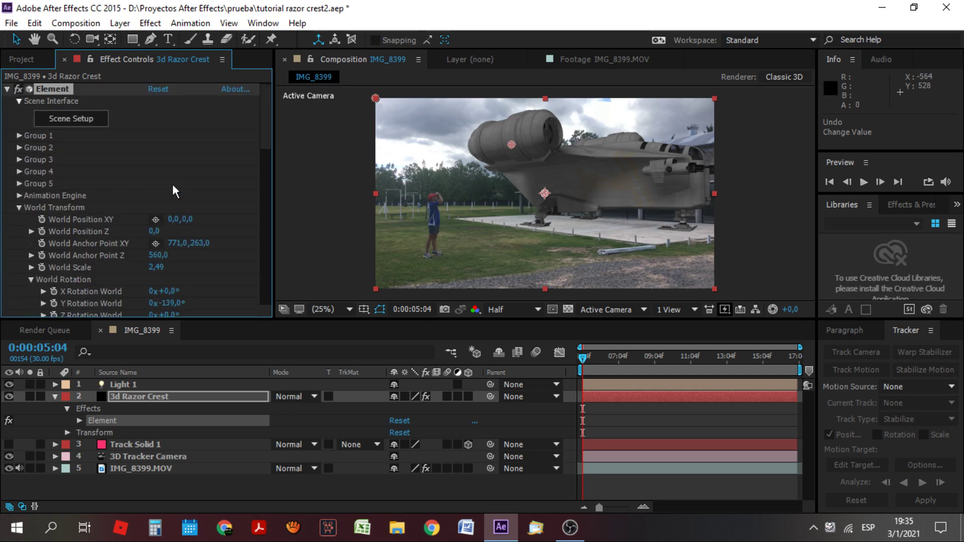
{"action": "left_click", "coordinate": [91, 125]}
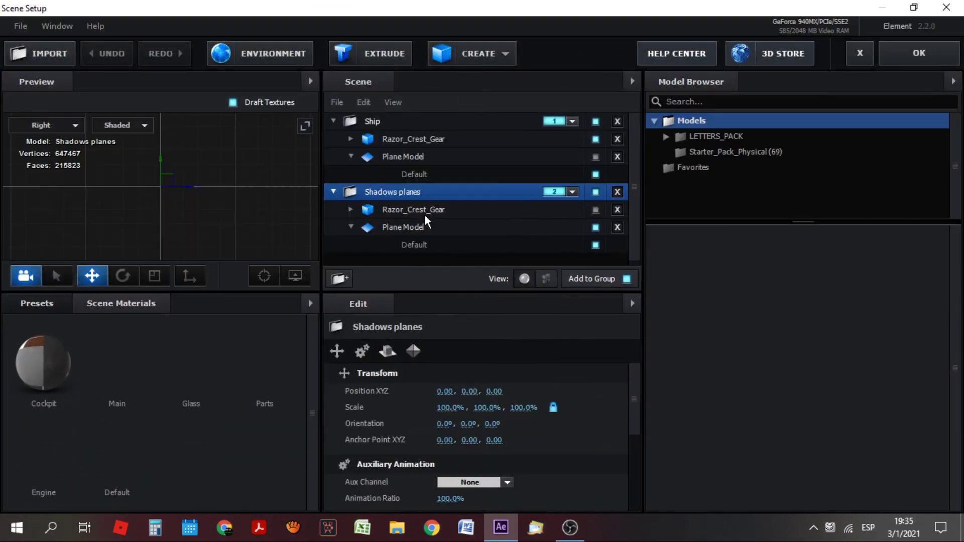
- Make the Shadows planes' Default material white and return to the composition
{"action": "left_click", "coordinate": [425, 246]}
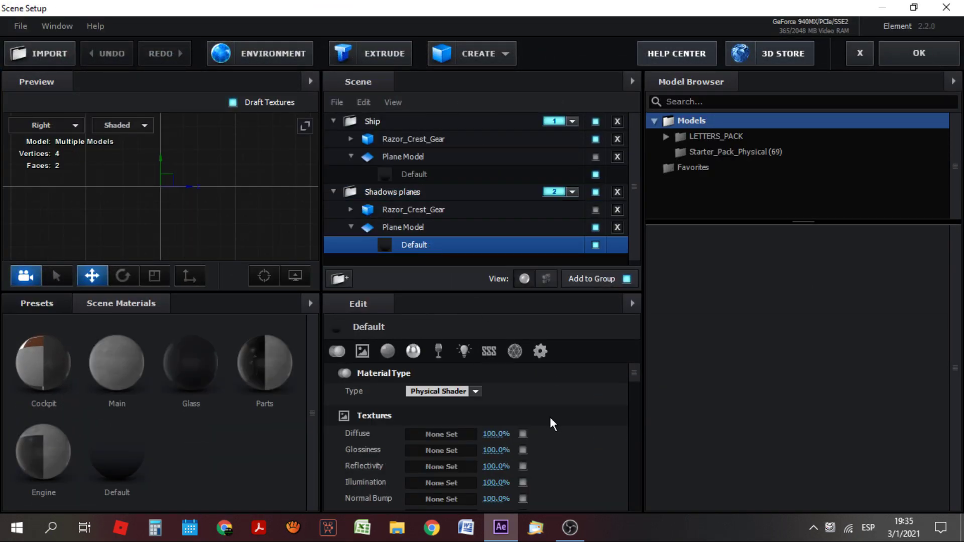
{"action": "left_click_drag", "start_coordinate": [634, 377], "coordinate": [639, 529]}
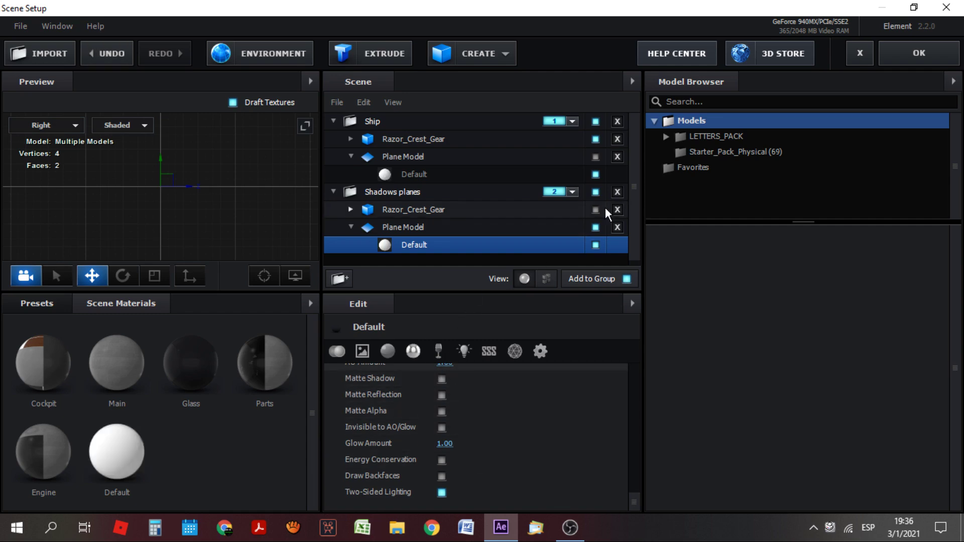
{"action": "left_click", "coordinate": [915, 59]}
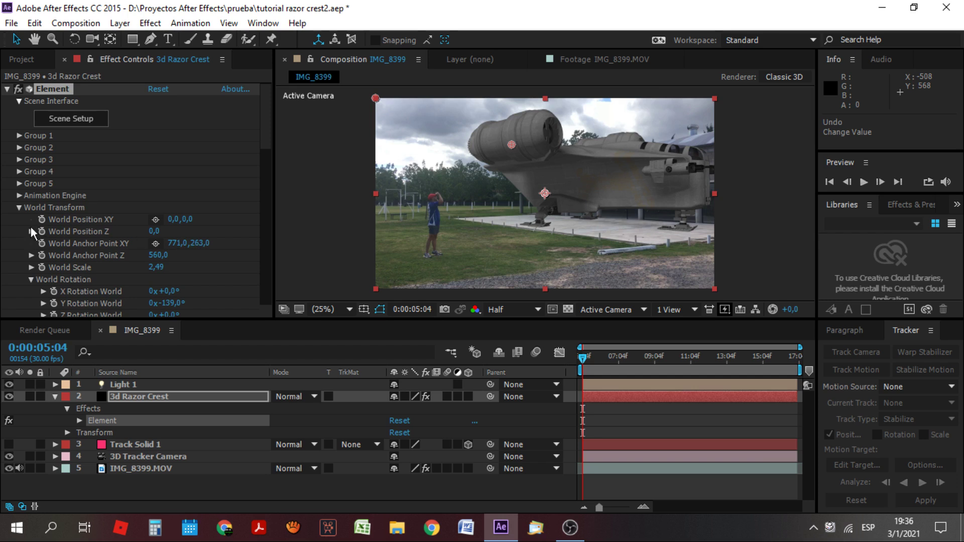
- In Group 2's Particle Replicator, set Position Z to 1130 and Y Rotation to 46°
{"action": "left_click", "coordinate": [20, 148]}
{"action": "left_click", "coordinate": [31, 171]}
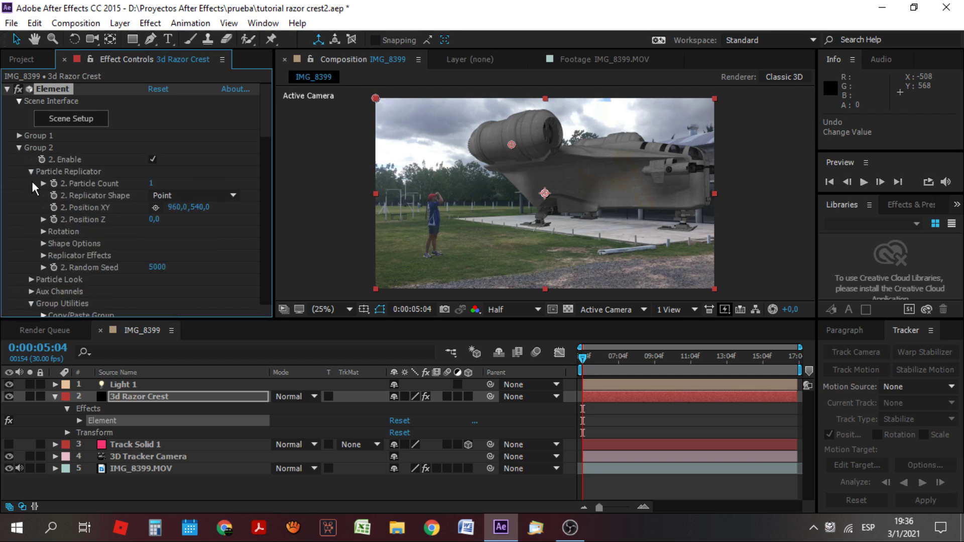
{"action": "left_click_drag", "start_coordinate": [189, 207], "coordinate": [302, 221]}
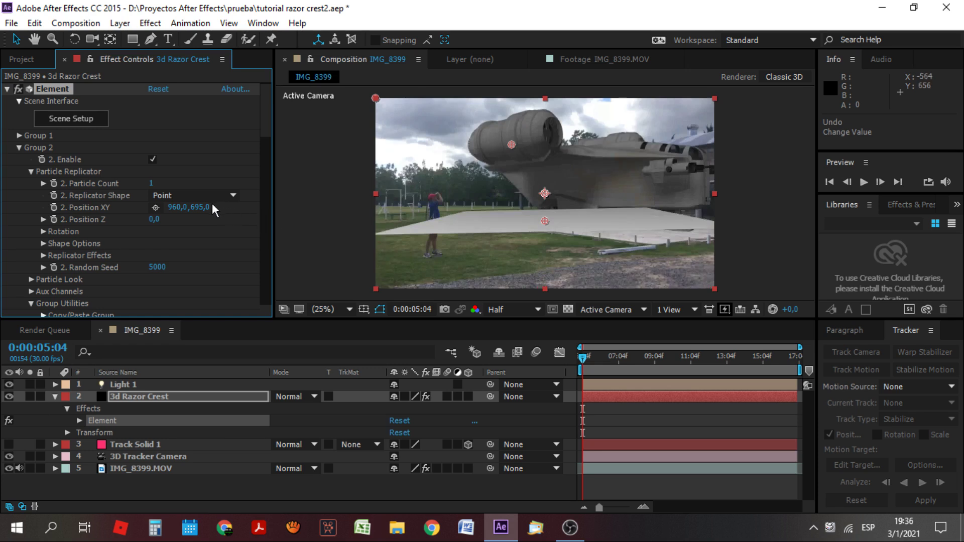
{"action": "left_click_drag", "start_coordinate": [199, 208], "coordinate": [223, 217]}
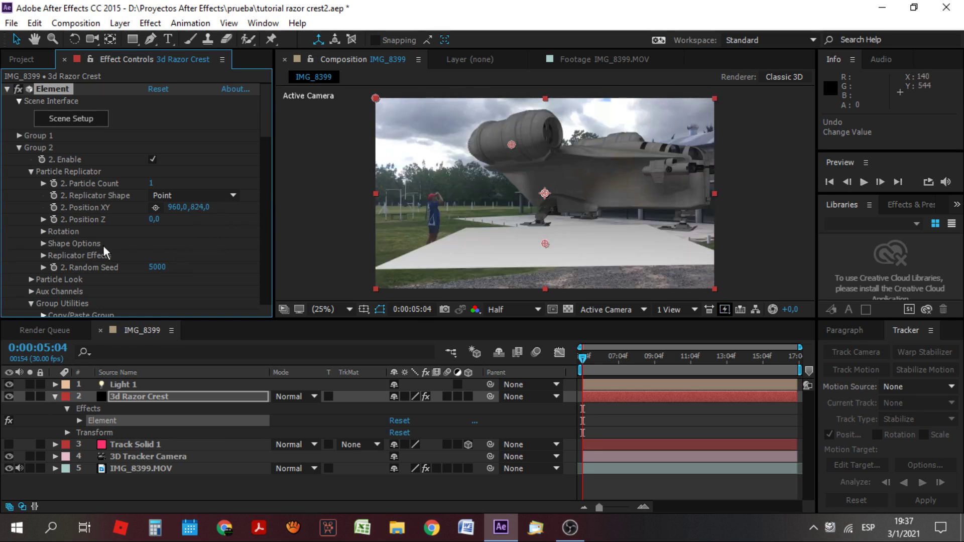
{"action": "left_click", "coordinate": [43, 232]}
{"action": "left_click_drag", "start_coordinate": [159, 255], "coordinate": [191, 258]}
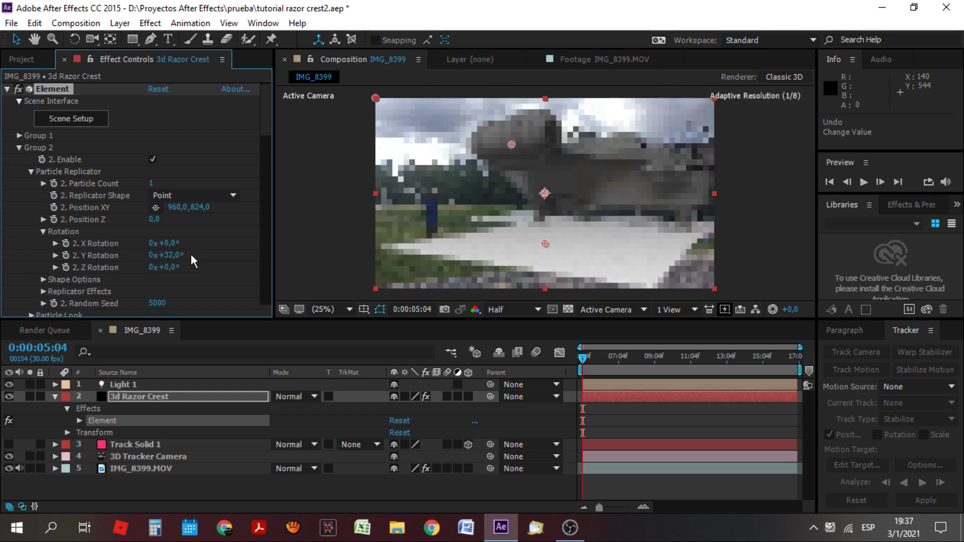
{"action": "left_click_drag", "start_coordinate": [194, 207], "coordinate": [200, 221]}
{"action": "scroll", "coordinate": [607, 202], "scroll_direction": "up", "scroll_amount": 2}
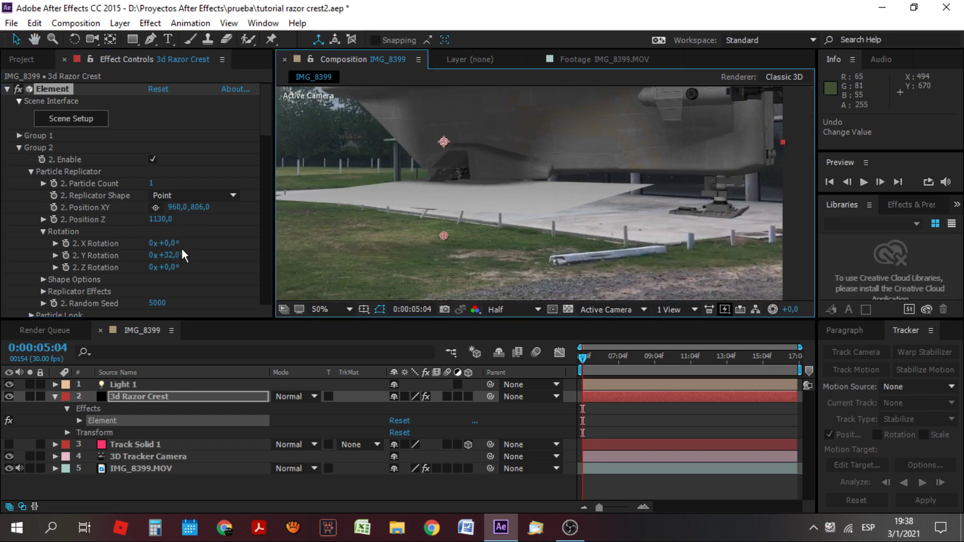
{"action": "left_click_drag", "start_coordinate": [203, 208], "coordinate": [209, 207]}
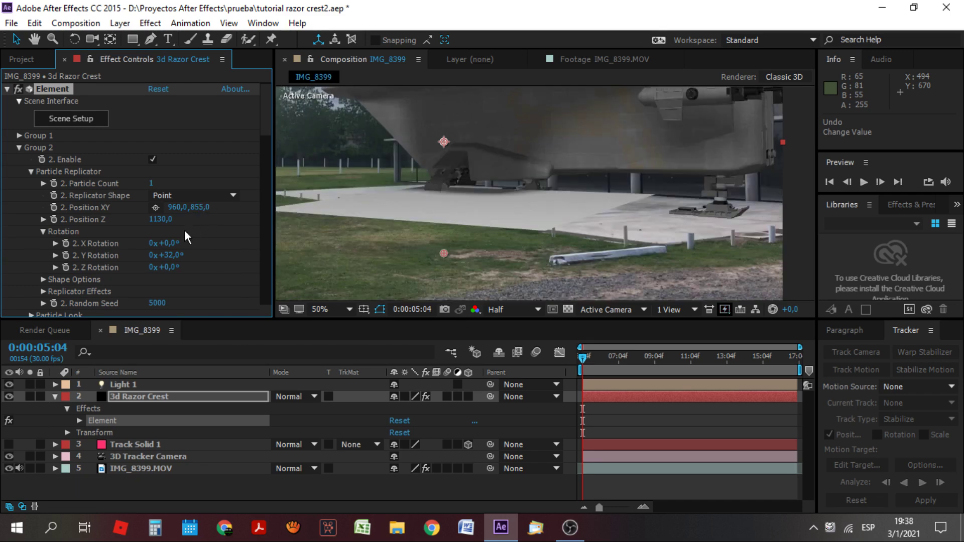
{"action": "left_click_drag", "start_coordinate": [169, 262], "coordinate": [182, 255]}
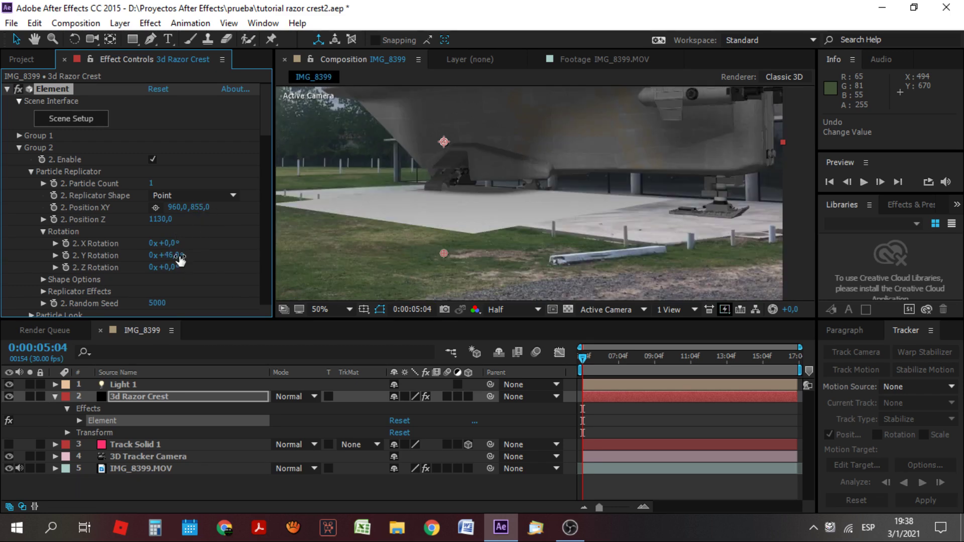
{"action": "left_click_drag", "start_coordinate": [194, 208], "coordinate": [217, 210]}
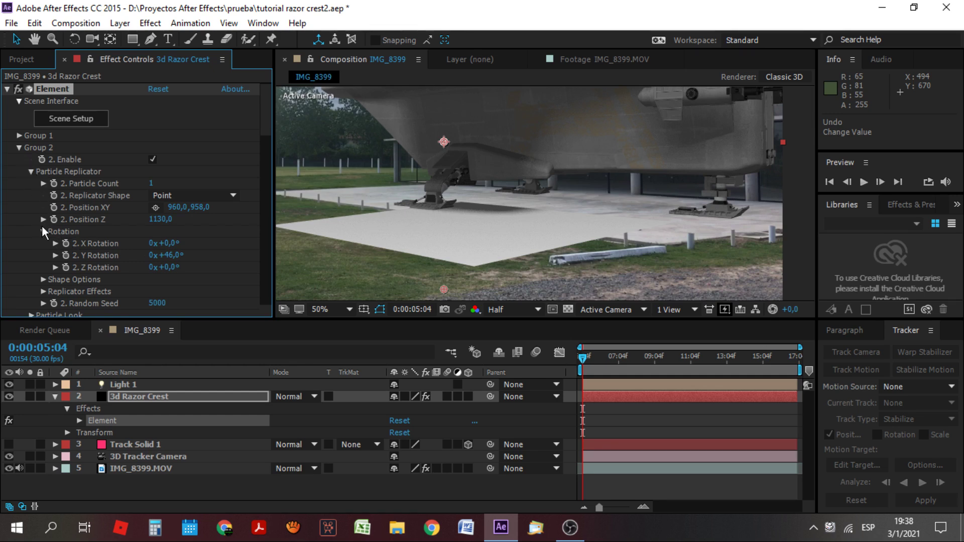
{"action": "scroll", "coordinate": [46, 215], "scroll_direction": "down", "scroll_amount": 3}
- Set the per-axis Particle Size to X 3,1 and Z 2,5
{"action": "left_click", "coordinate": [32, 252]}
{"action": "scroll", "coordinate": [58, 252], "scroll_direction": "down", "scroll_amount": 3}
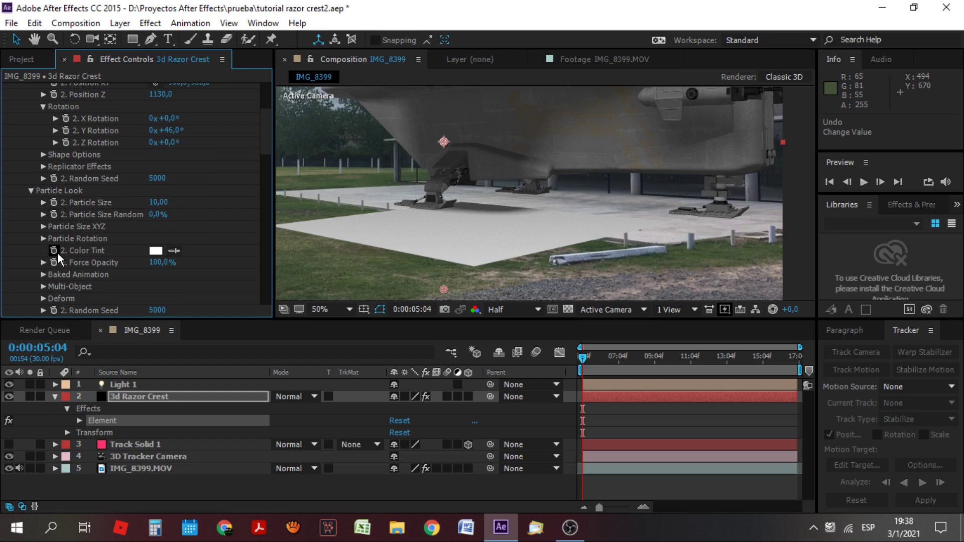
{"action": "left_click", "coordinate": [42, 227]}
{"action": "left_click_drag", "start_coordinate": [156, 243], "coordinate": [138, 266]}
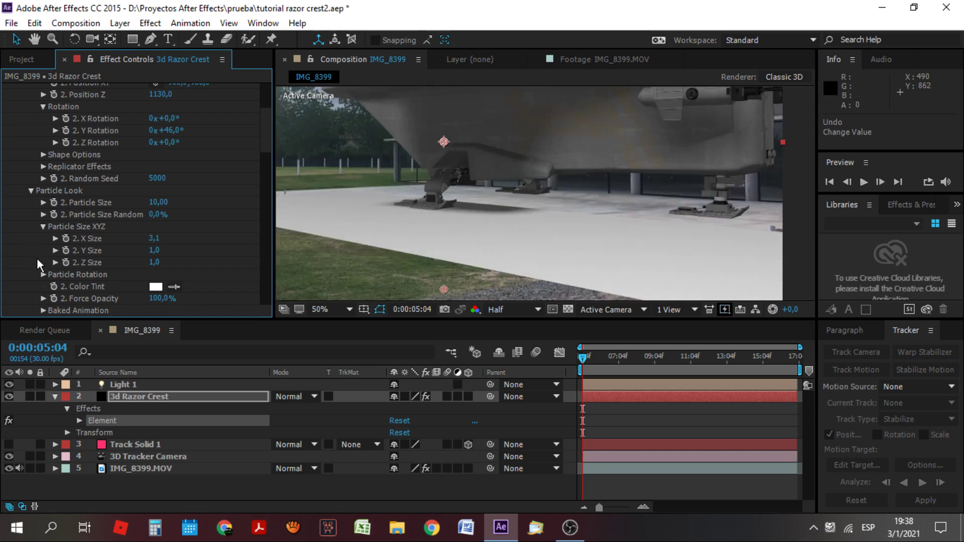
{"action": "left_click_drag", "start_coordinate": [154, 263], "coordinate": [244, 262]}
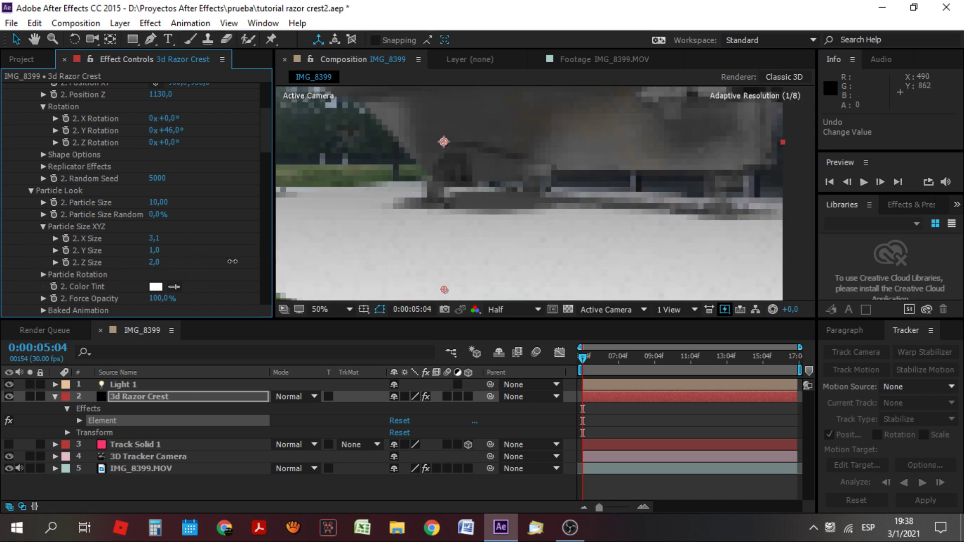
{"action": "left_click_drag", "start_coordinate": [243, 263], "coordinate": [242, 266]}
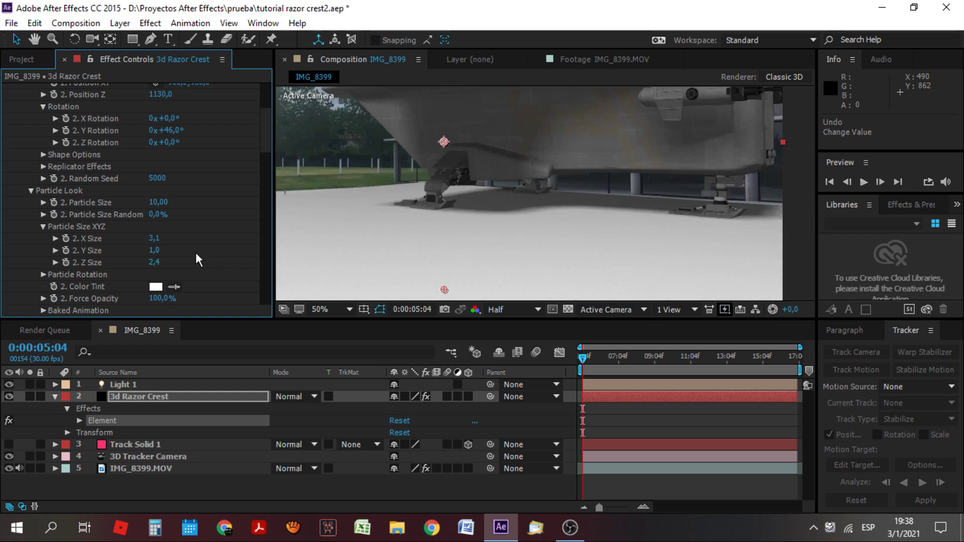
{"action": "left_click", "coordinate": [158, 259]}
{"action": "type", "text": "2,"}
{"action": "key", "text": "Return"}
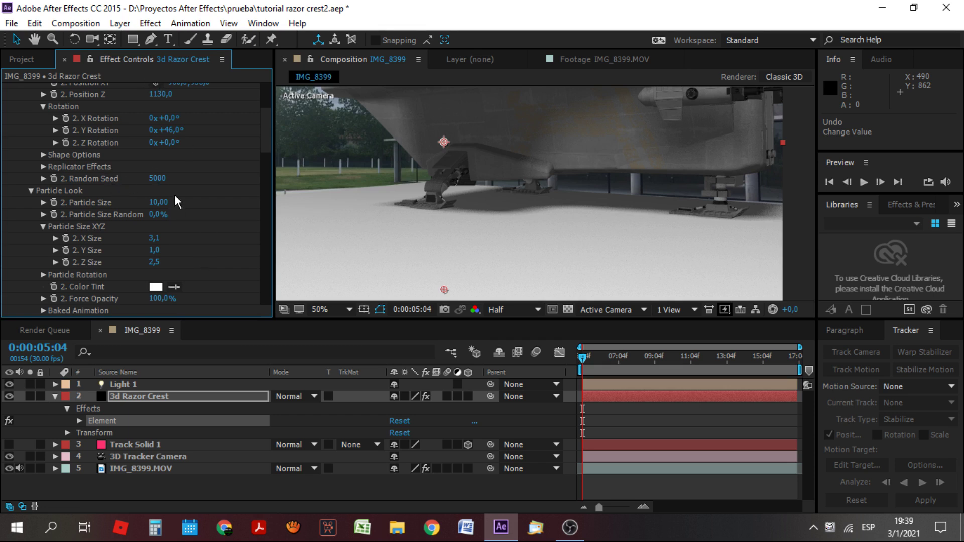
- Turn the ship to a Y Rotation of about 38–39°
{"action": "left_click_drag", "start_coordinate": [169, 131], "coordinate": [189, 130]}
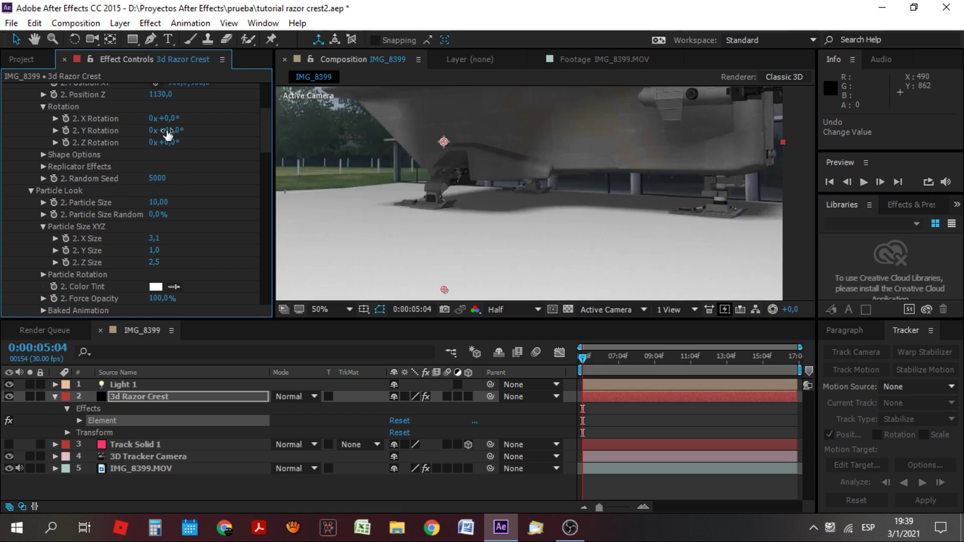
{"action": "left_click", "coordinate": [173, 131]}
{"action": "type", "text": "38"}
{"action": "key", "text": "Return"}
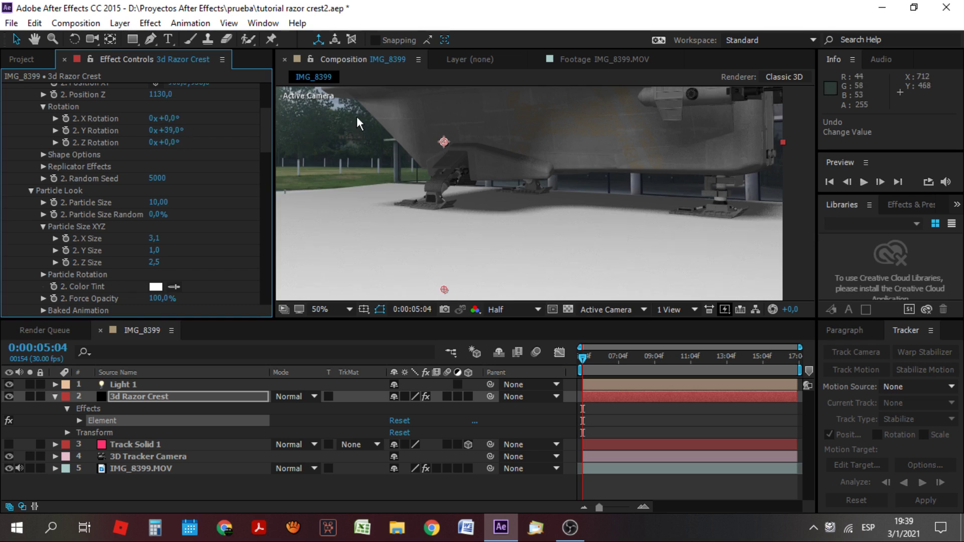
{"action": "scroll", "coordinate": [367, 123], "scroll_direction": "down", "scroll_amount": 2}
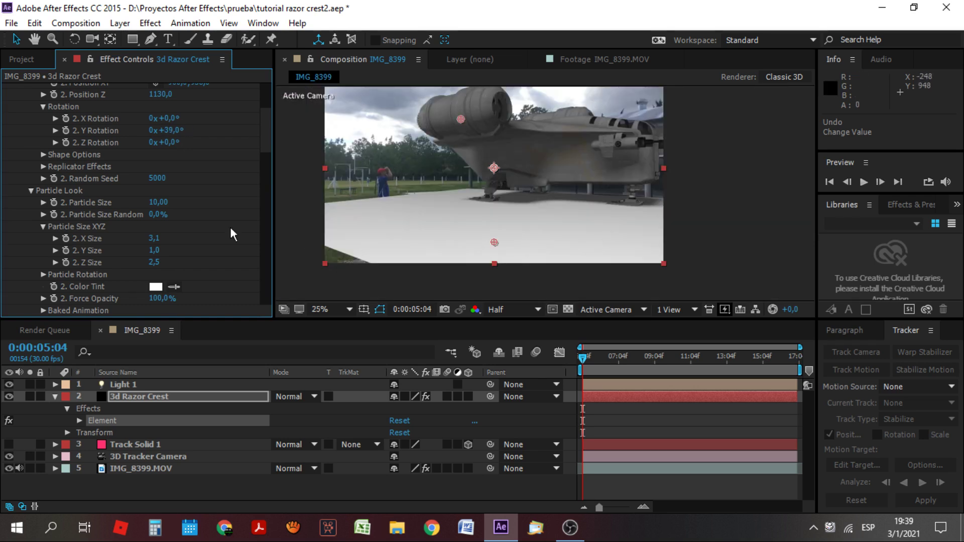
{"action": "scroll", "coordinate": [164, 156], "scroll_direction": "up", "scroll_amount": 5}
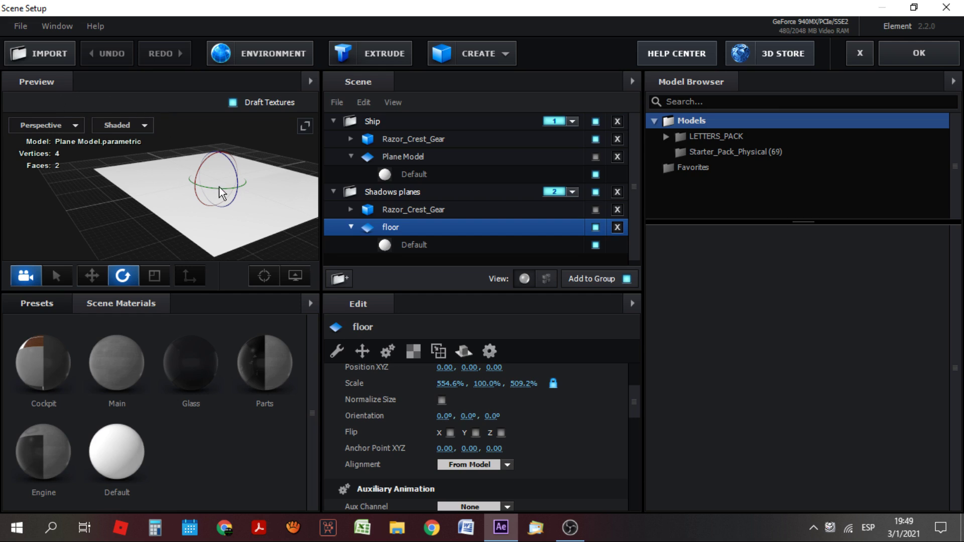
- Duplicate the floor plane and name the copy 'wall'
{"action": "key", "text": "ctrl+d"}
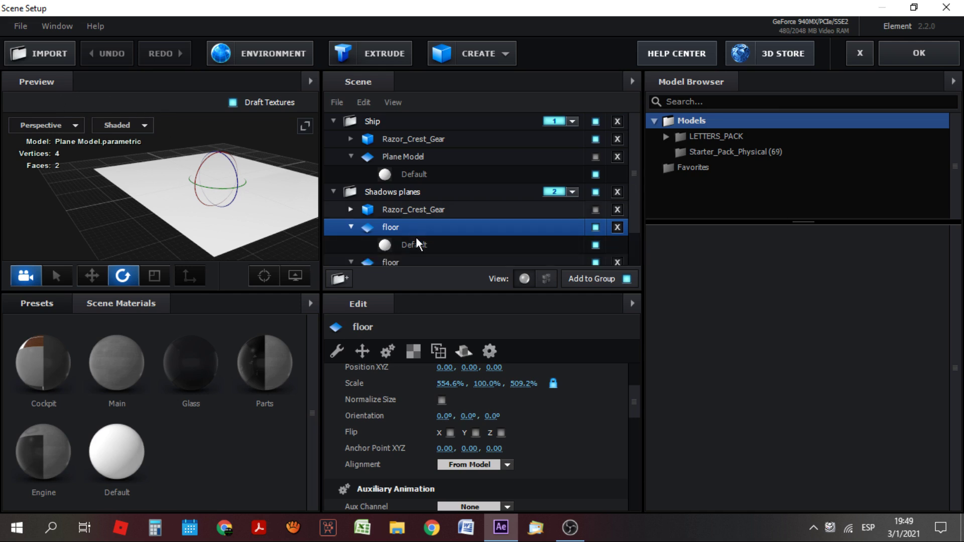
{"action": "double_click", "coordinate": [413, 227]}
{"action": "type", "text": "wall"}
{"action": "key", "text": "Return"}
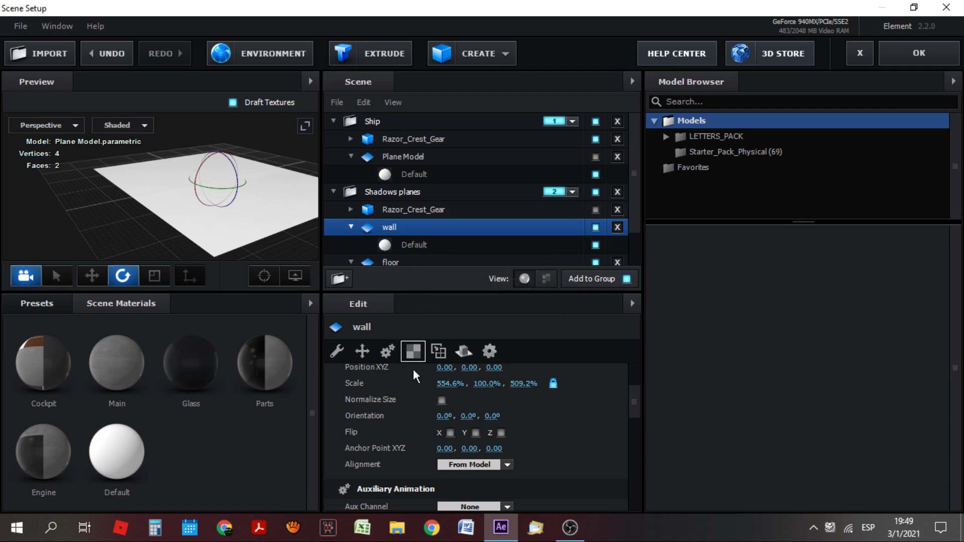
- Raise the wall slightly and rotate it upright to X orientation 270°, checking it in the composition
{"action": "left_click", "coordinate": [95, 277]}
{"action": "left_click_drag", "start_coordinate": [221, 156], "coordinate": [221, 153]}
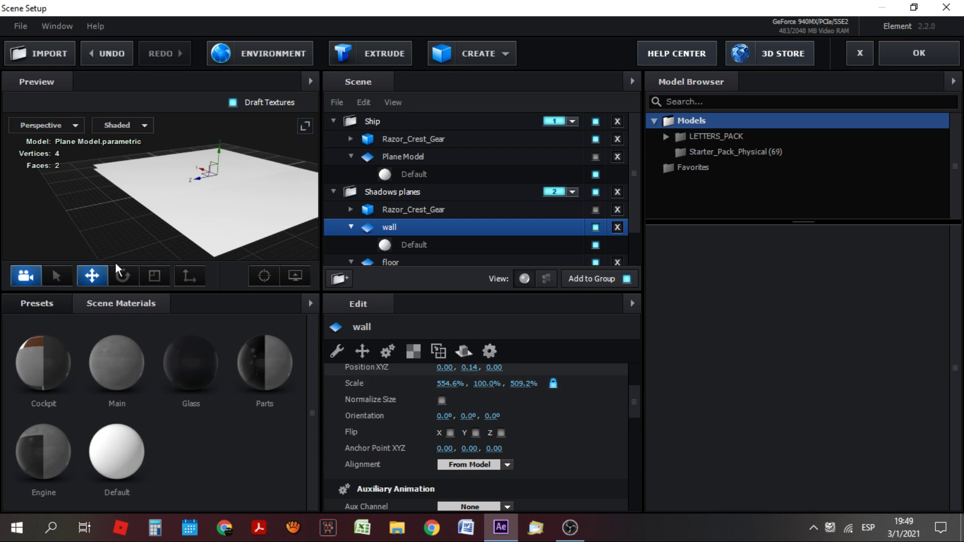
{"action": "left_click", "coordinate": [122, 276]}
{"action": "left_click_drag", "start_coordinate": [194, 179], "coordinate": [197, 176]}
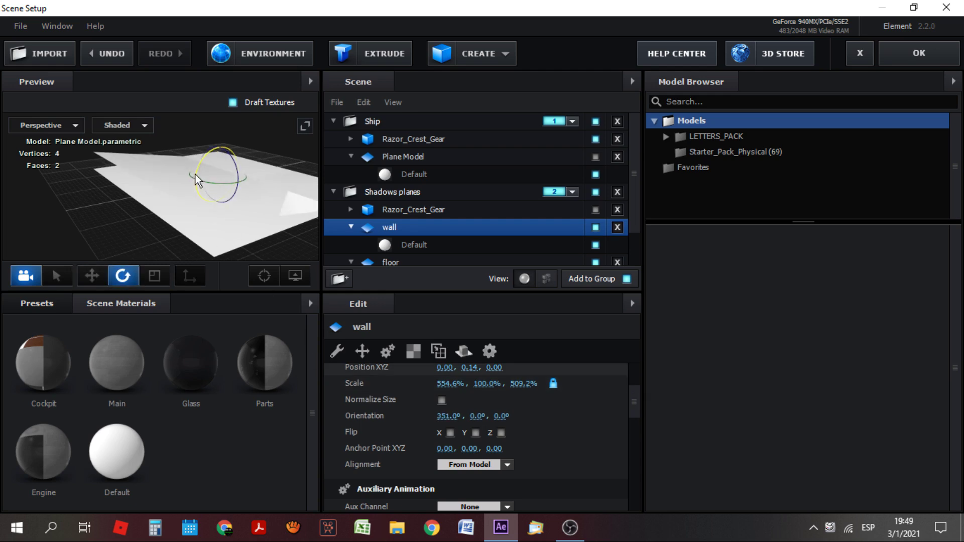
{"action": "left_click", "coordinate": [907, 53]}
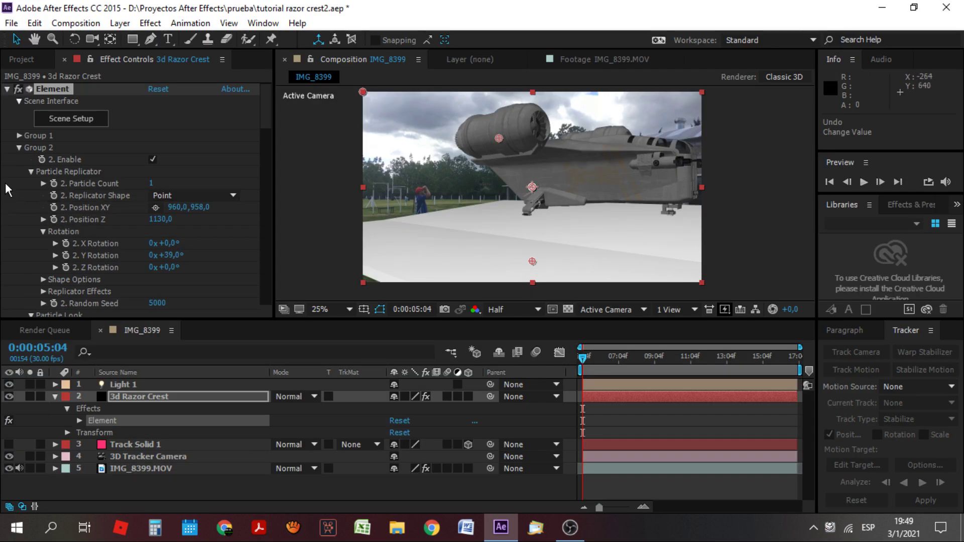
{"action": "left_click", "coordinate": [74, 120]}
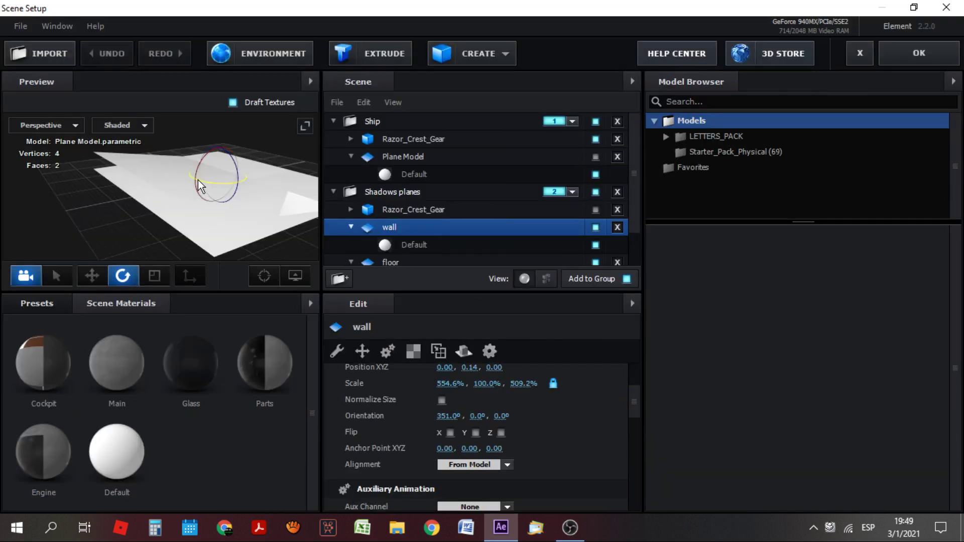
{"action": "left_click_drag", "start_coordinate": [196, 188], "coordinate": [198, 167]}
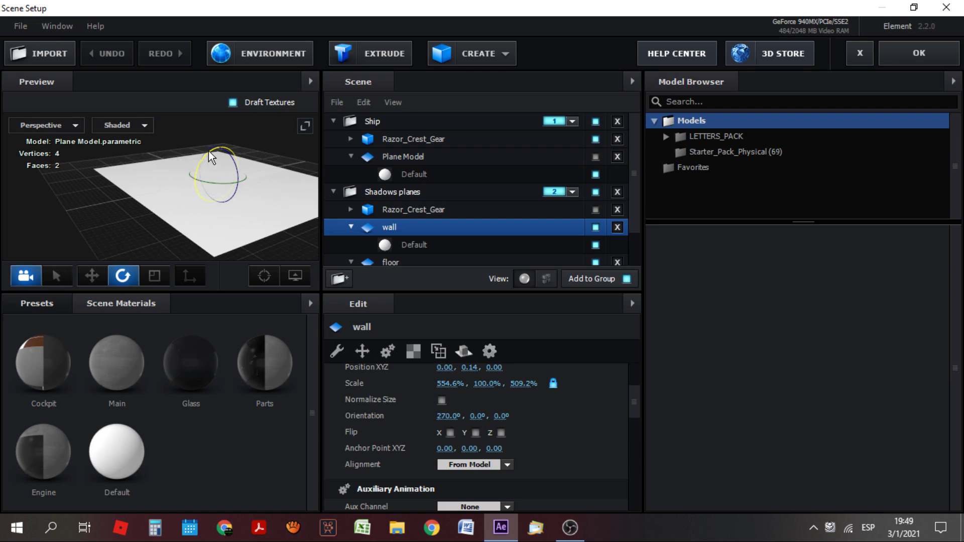
{"action": "left_click", "coordinate": [918, 53]}
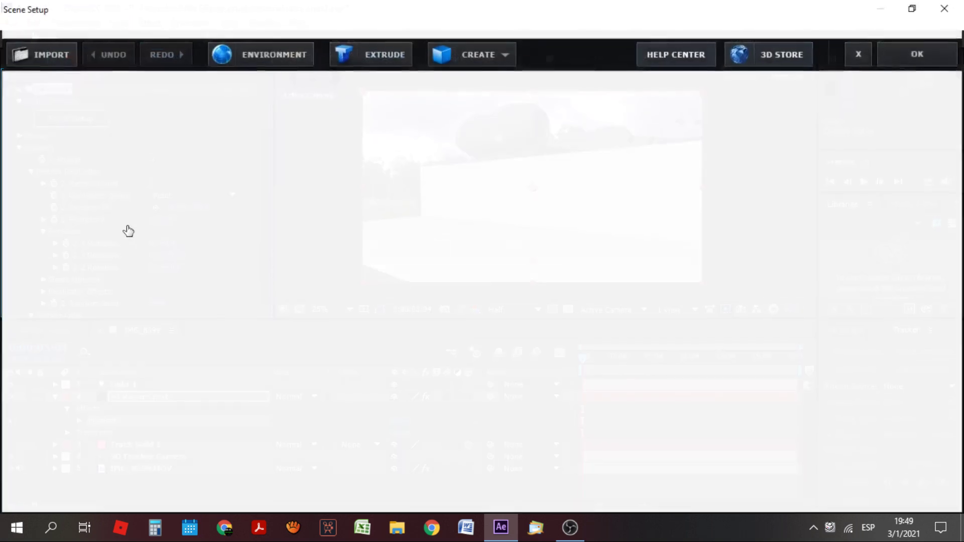
- Move the wall back behind the floor edge to position 0, 0.15, 2.55 and apply
{"action": "left_click", "coordinate": [71, 119]}
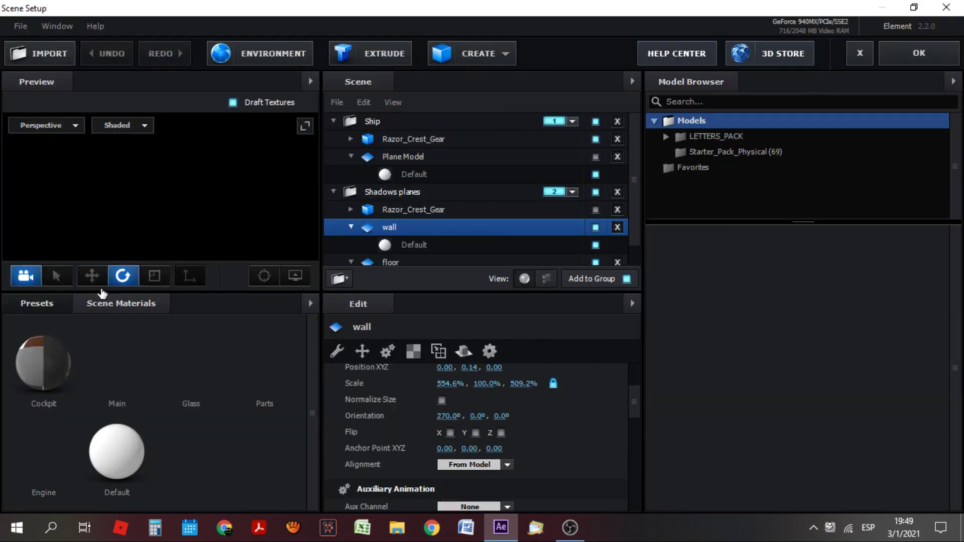
{"action": "left_click", "coordinate": [92, 275]}
{"action": "left_click_drag", "start_coordinate": [198, 179], "coordinate": [109, 200]}
{"action": "left_click_drag", "start_coordinate": [209, 203], "coordinate": [178, 211]}
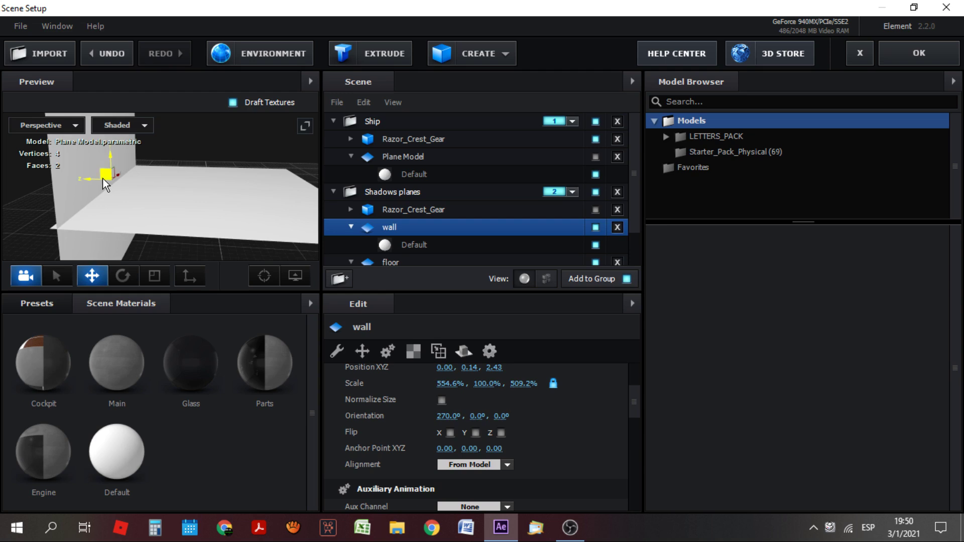
{"action": "left_click_drag", "start_coordinate": [86, 180], "coordinate": [110, 140]}
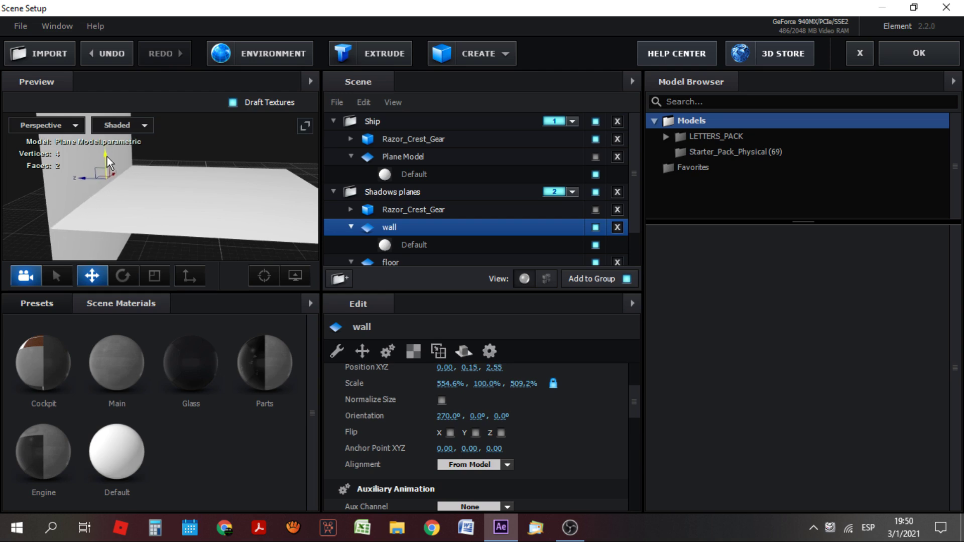
{"action": "left_click", "coordinate": [934, 60]}
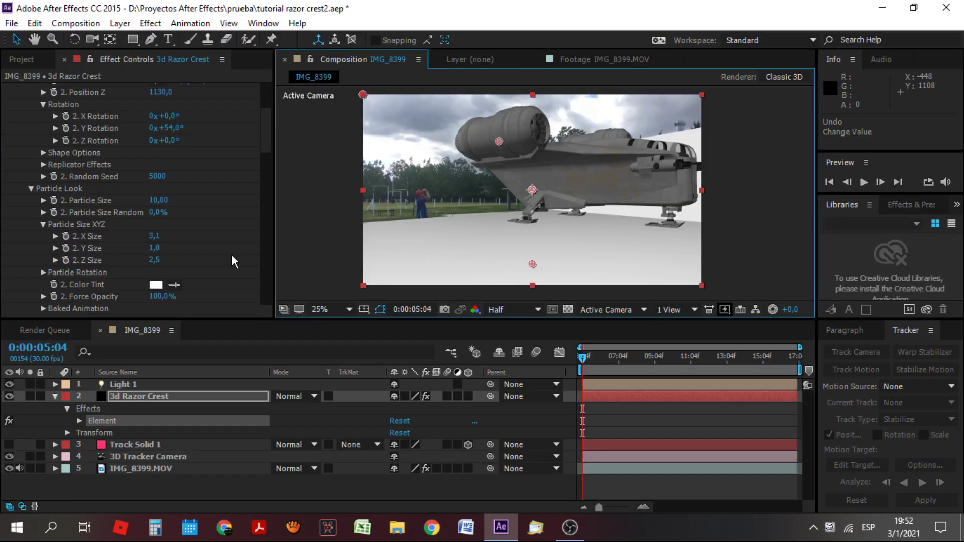
- Tick Enable under Element's Render Settings > Shadows
{"action": "scroll", "coordinate": [226, 254], "scroll_direction": "down", "scroll_amount": 5}
{"action": "scroll", "coordinate": [219, 251], "scroll_direction": "down", "scroll_amount": 5}
{"action": "scroll", "coordinate": [219, 251], "scroll_direction": "down", "scroll_amount": 5}
{"action": "scroll", "coordinate": [218, 251], "scroll_direction": "down", "scroll_amount": 5}
{"action": "scroll", "coordinate": [213, 252], "scroll_direction": "down", "scroll_amount": 5}
{"action": "scroll", "coordinate": [212, 251], "scroll_direction": "down", "scroll_amount": 5}
{"action": "scroll", "coordinate": [205, 249], "scroll_direction": "down", "scroll_amount": 3}
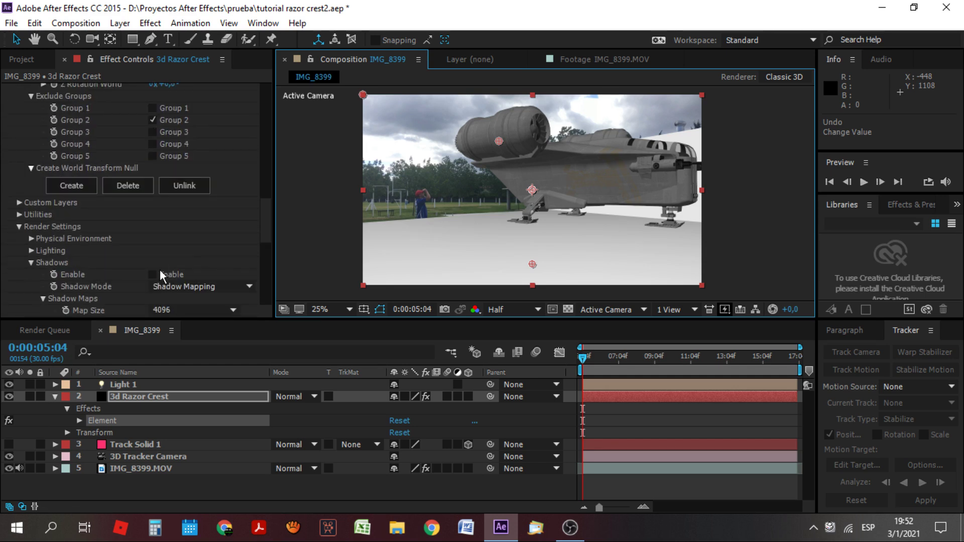
{"action": "left_click", "coordinate": [154, 272]}
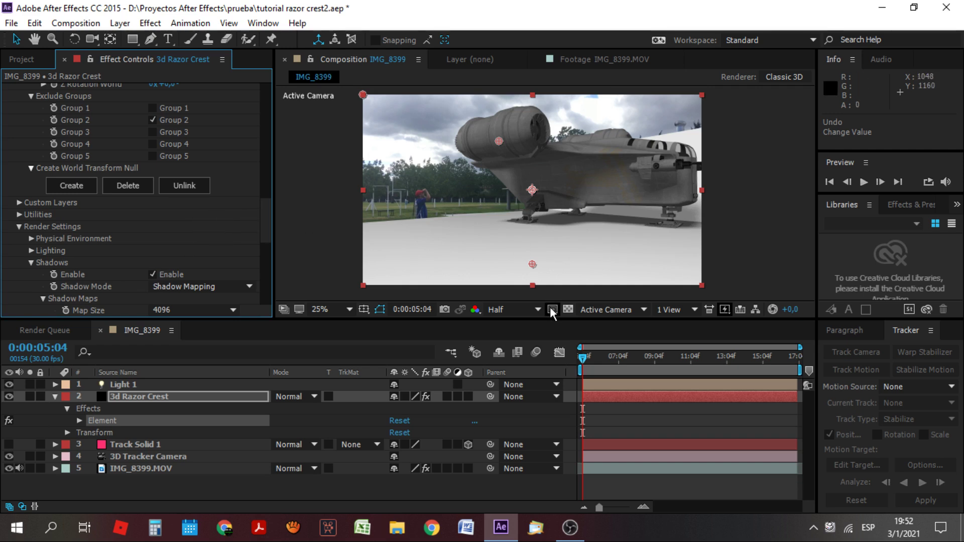
{"action": "scroll", "coordinate": [264, 240], "scroll_direction": "down", "scroll_amount": 2}
{"action": "scroll", "coordinate": [263, 246], "scroll_direction": "down", "scroll_amount": 1}
{"action": "scroll", "coordinate": [263, 261], "scroll_direction": "down", "scroll_amount": 2}
{"action": "left_click_drag", "start_coordinate": [263, 272], "coordinate": [274, 87]}
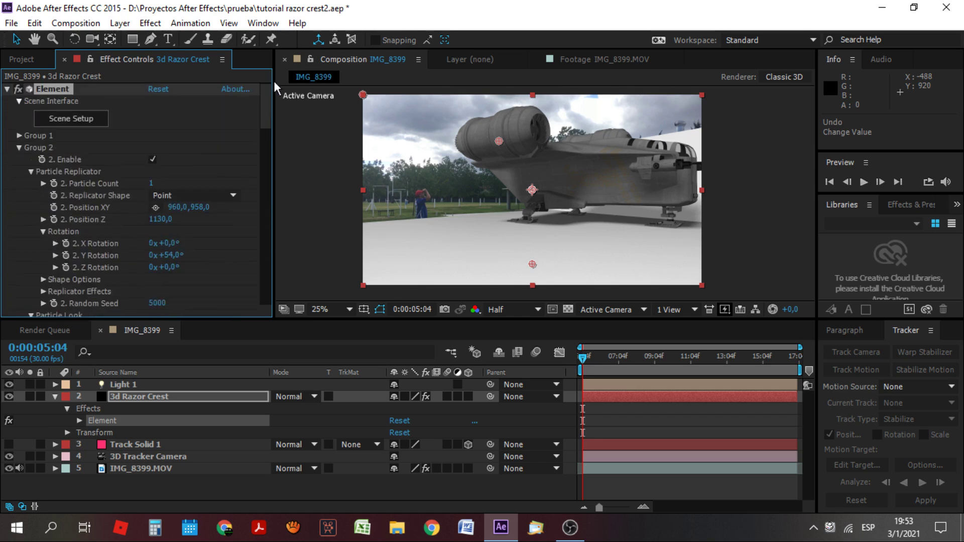
{"action": "left_click", "coordinate": [80, 124]}
- Set the wall's Default material to Matte Shadow so it only catches shadows
{"action": "scroll", "coordinate": [523, 395], "scroll_direction": "down", "scroll_amount": 2}
{"action": "scroll", "coordinate": [541, 451], "scroll_direction": "down", "scroll_amount": 5}
{"action": "scroll", "coordinate": [539, 454], "scroll_direction": "down", "scroll_amount": 5}
{"action": "scroll", "coordinate": [538, 454], "scroll_direction": "down", "scroll_amount": 3}
{"action": "left_click", "coordinate": [442, 379]}
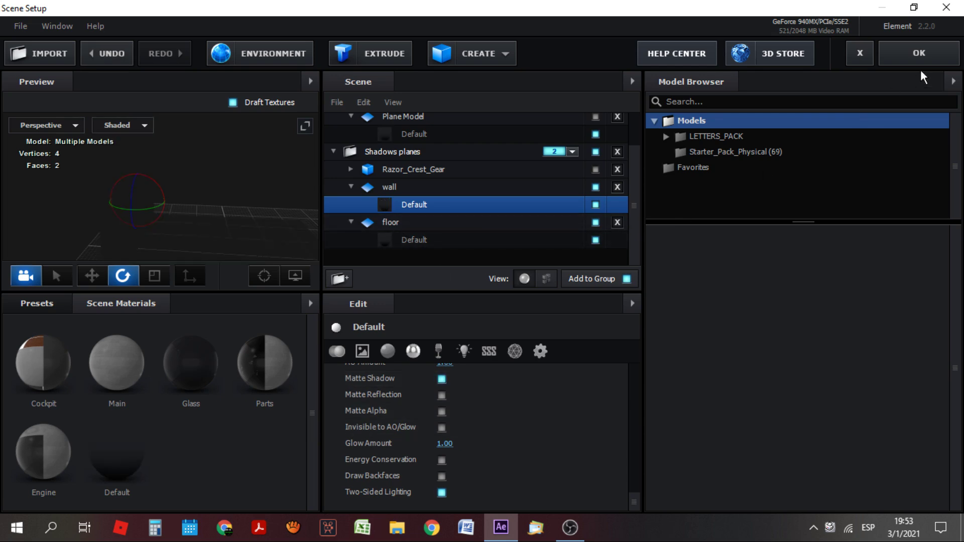
{"action": "left_click", "coordinate": [919, 53]}
- Enable Matte Shadow in the Element render settings, at 71,0% opacity
{"action": "scroll", "coordinate": [169, 160], "scroll_direction": "down", "scroll_amount": 3}
{"action": "scroll", "coordinate": [171, 166], "scroll_direction": "down", "scroll_amount": 3}
{"action": "scroll", "coordinate": [173, 171], "scroll_direction": "down", "scroll_amount": 3}
{"action": "scroll", "coordinate": [182, 179], "scroll_direction": "down", "scroll_amount": 3}
{"action": "scroll", "coordinate": [178, 179], "scroll_direction": "down", "scroll_amount": 5}
{"action": "scroll", "coordinate": [176, 176], "scroll_direction": "down", "scroll_amount": 3}
{"action": "scroll", "coordinate": [175, 176], "scroll_direction": "down", "scroll_amount": 3}
{"action": "scroll", "coordinate": [176, 176], "scroll_direction": "down", "scroll_amount": 3}
{"action": "scroll", "coordinate": [176, 178], "scroll_direction": "down", "scroll_amount": 3}
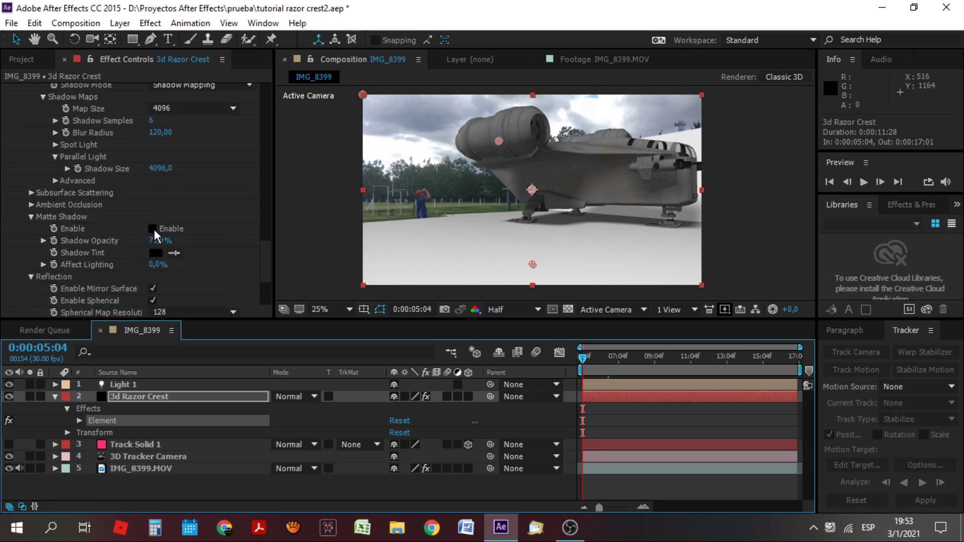
{"action": "left_click", "coordinate": [151, 229]}
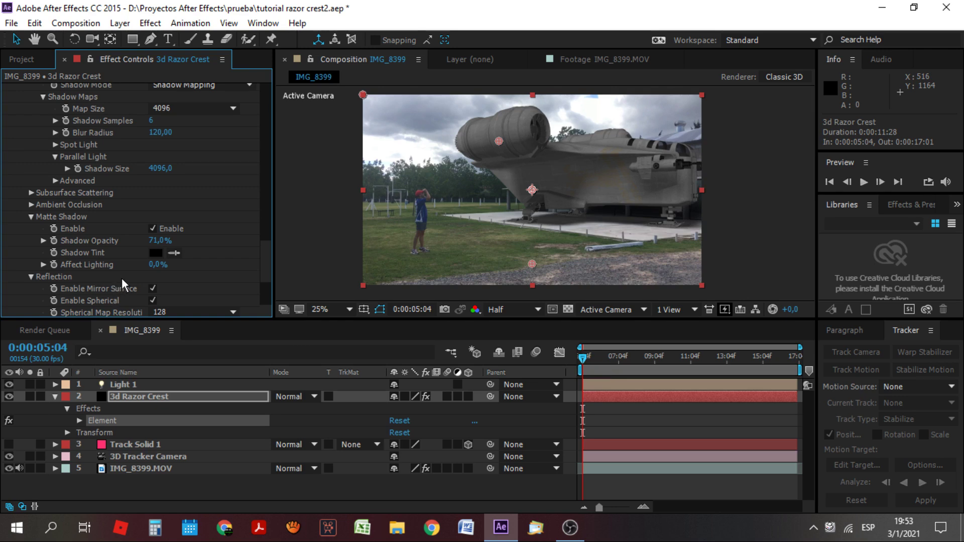
{"action": "left_click", "coordinate": [684, 357]}
- Review frames 0:00:08:09, 11:08, 12:12 and 13:08, then expand the Element effect's properties in the timeline
{"action": "left_click", "coordinate": [719, 360]}
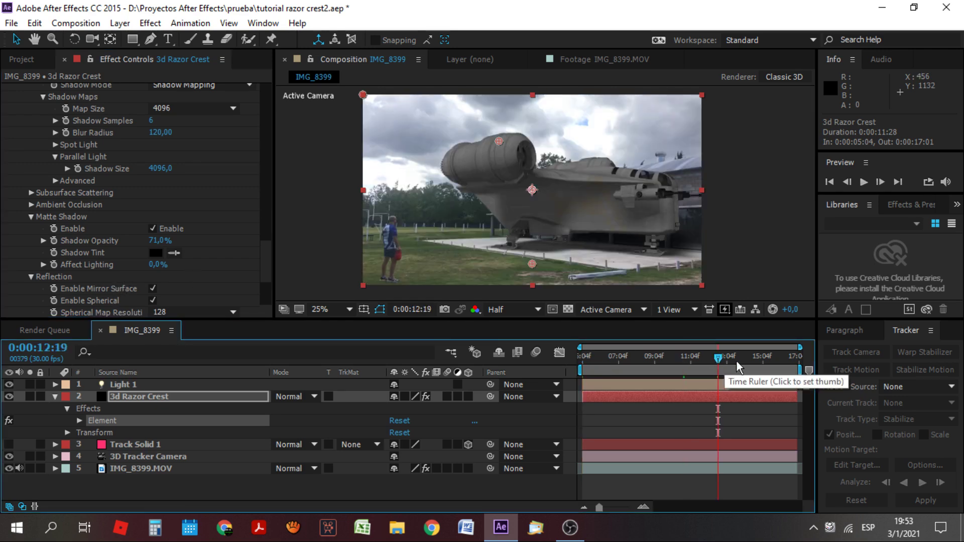
{"action": "left_click", "coordinate": [640, 359]}
{"action": "left_click", "coordinate": [665, 359]}
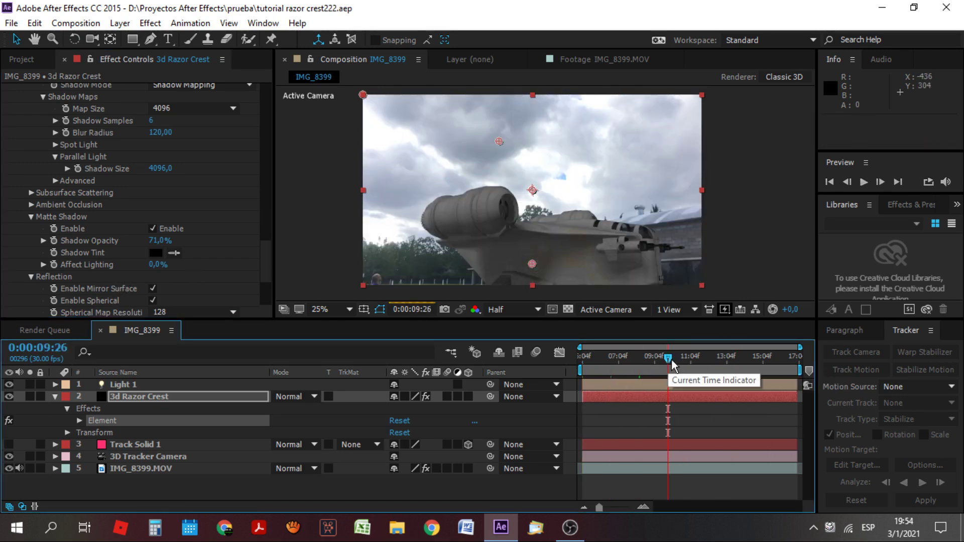
{"action": "left_click", "coordinate": [693, 360]}
{"action": "left_click", "coordinate": [713, 363]}
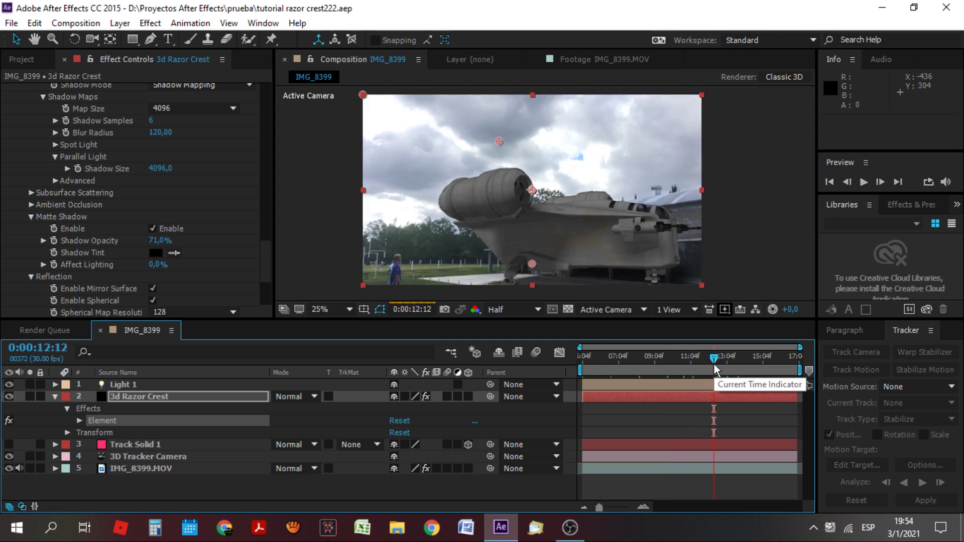
{"action": "left_click", "coordinate": [727, 364]}
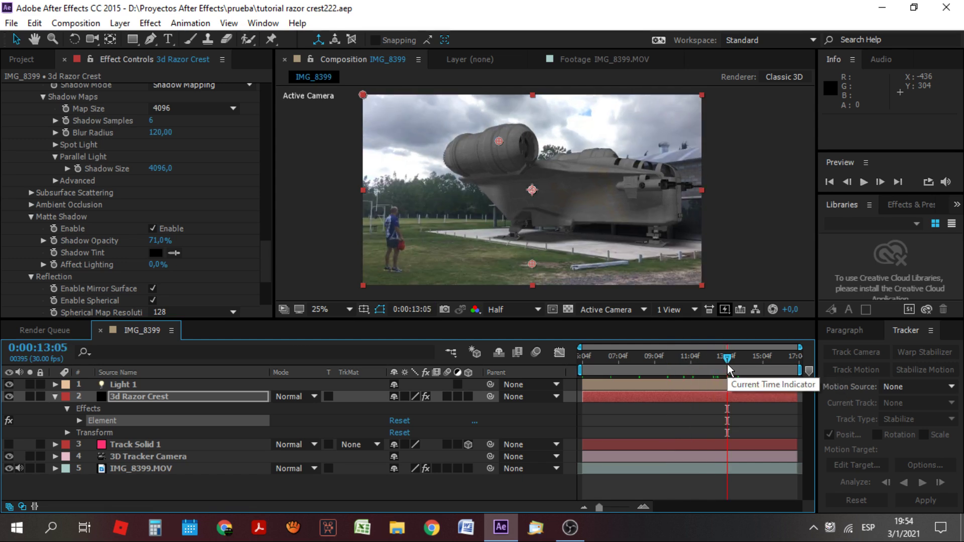
{"action": "left_click", "coordinate": [78, 420]}
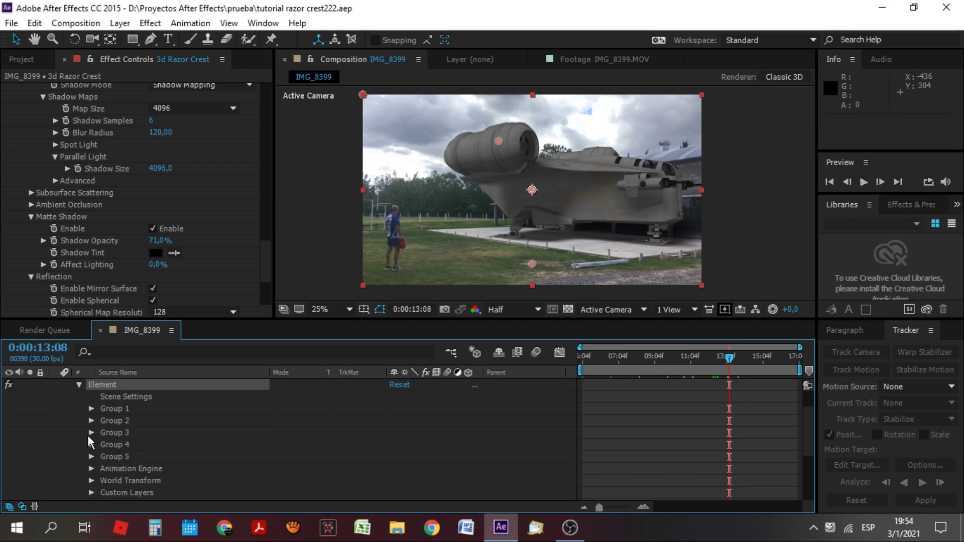
- At 0:00:13:08, keyframe Group 1's Position XY, Position Z and X/Y/Z Rotation
{"action": "left_click", "coordinate": [91, 409]}
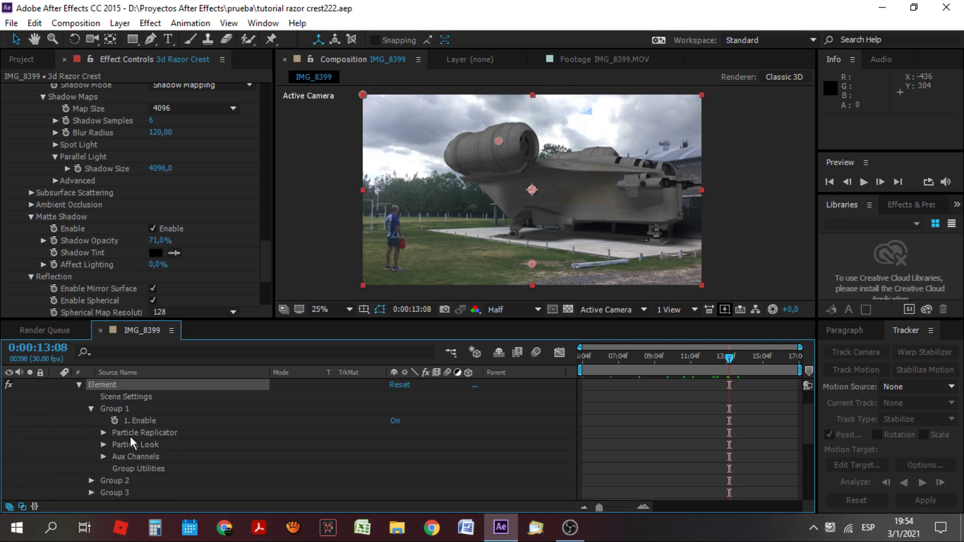
{"action": "left_click", "coordinate": [103, 434]}
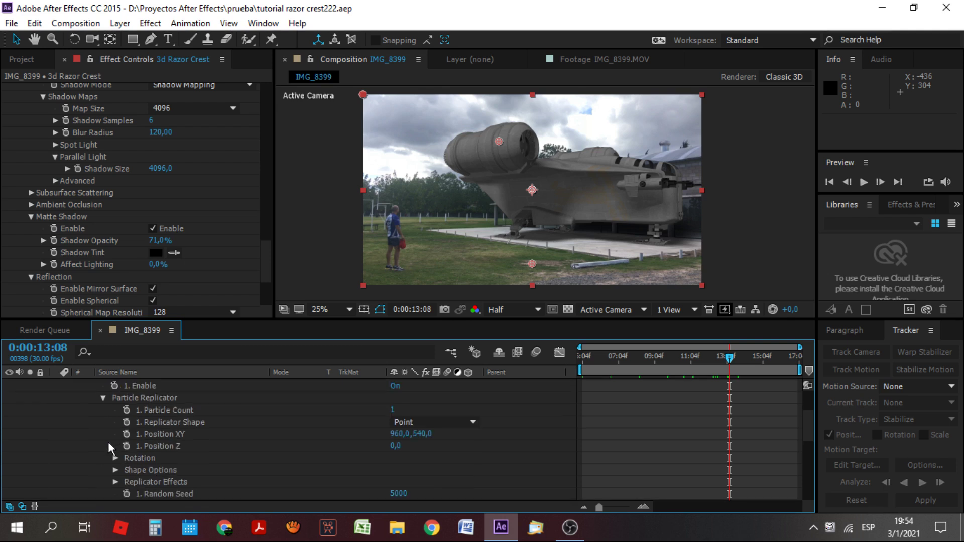
{"action": "left_click", "coordinate": [126, 434]}
{"action": "left_click", "coordinate": [127, 444]}
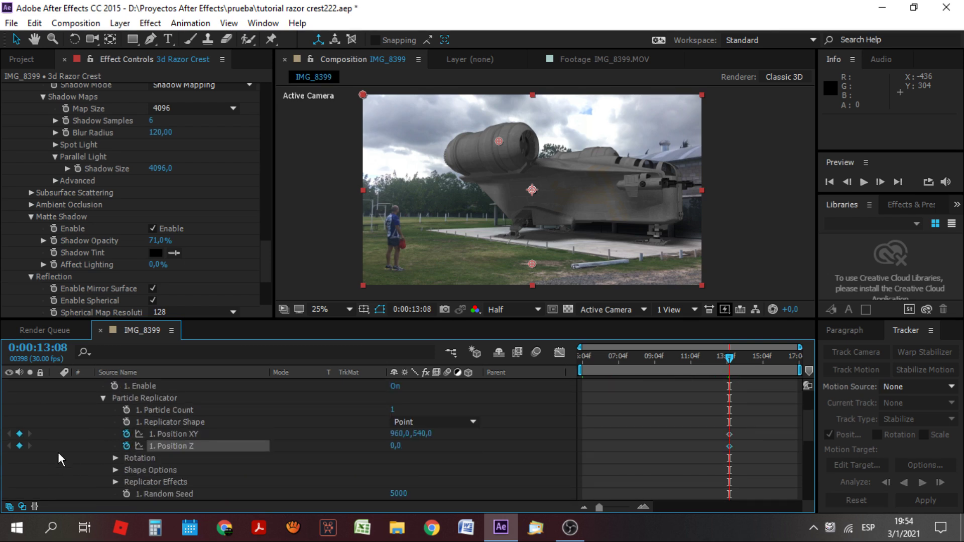
{"action": "scroll", "coordinate": [58, 451], "scroll_direction": "down", "scroll_amount": 3}
{"action": "left_click", "coordinate": [115, 422]}
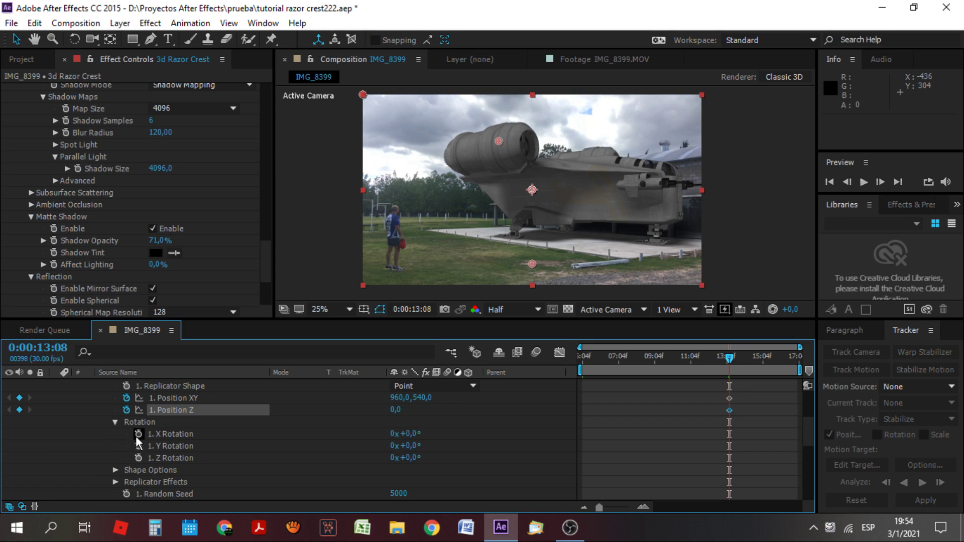
{"action": "left_click", "coordinate": [139, 434]}
{"action": "left_click", "coordinate": [139, 446]}
{"action": "left_click", "coordinate": [139, 458]}
{"action": "scroll", "coordinate": [458, 440], "scroll_direction": "up", "scroll_amount": 2}
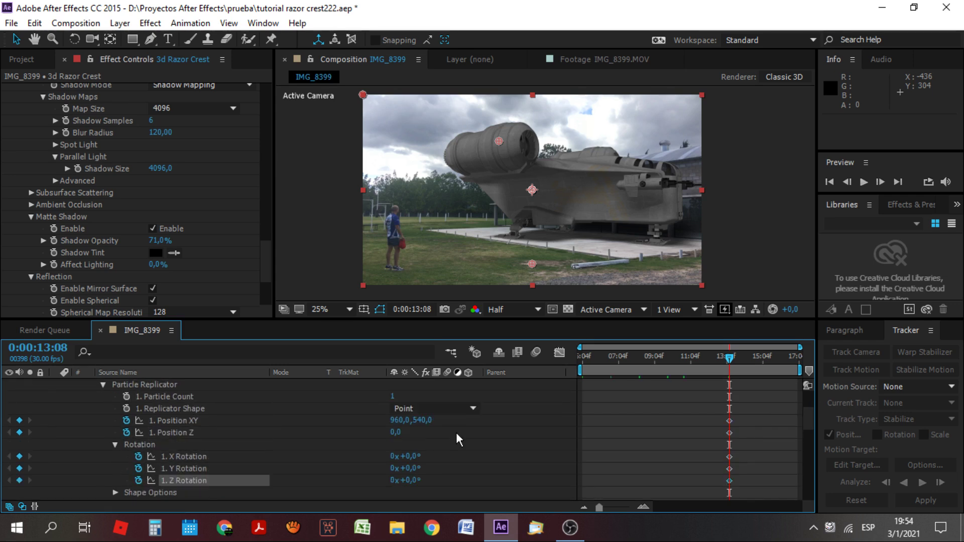
- At 0:00:05:04, raise the ship above the frame to Position Y -190
{"action": "left_click_drag", "start_coordinate": [637, 356], "coordinate": [582, 356]}
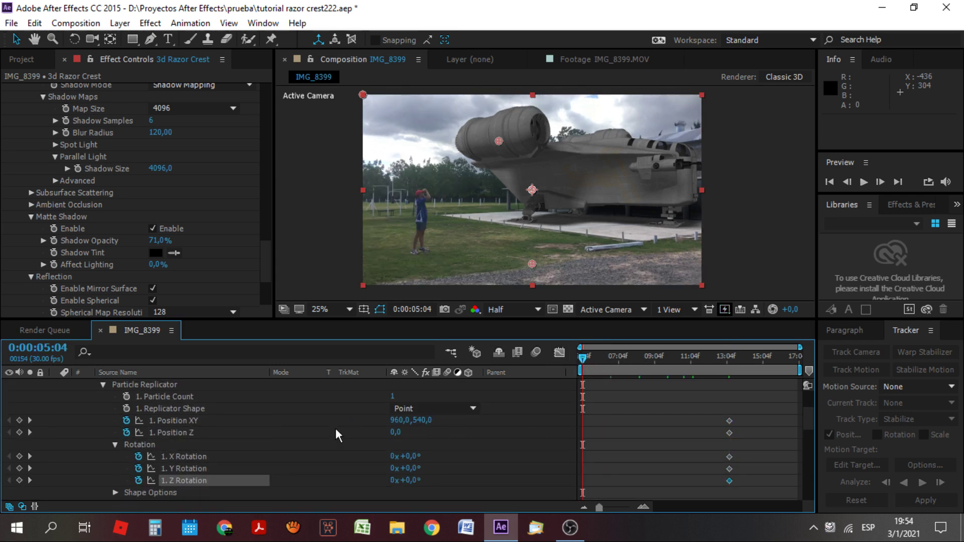
{"action": "left_click_drag", "start_coordinate": [420, 421], "coordinate": [251, 413]}
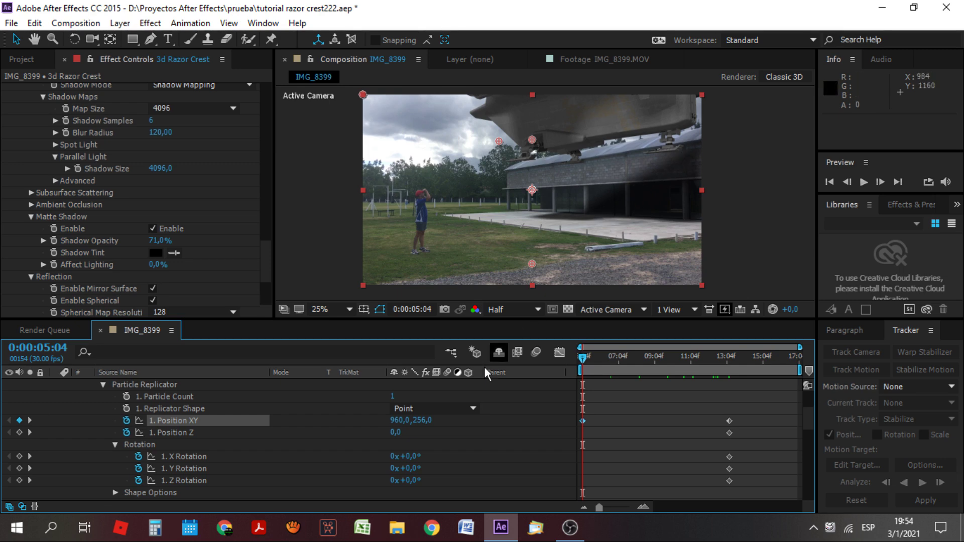
{"action": "left_click_drag", "start_coordinate": [421, 424], "coordinate": [392, 423]}
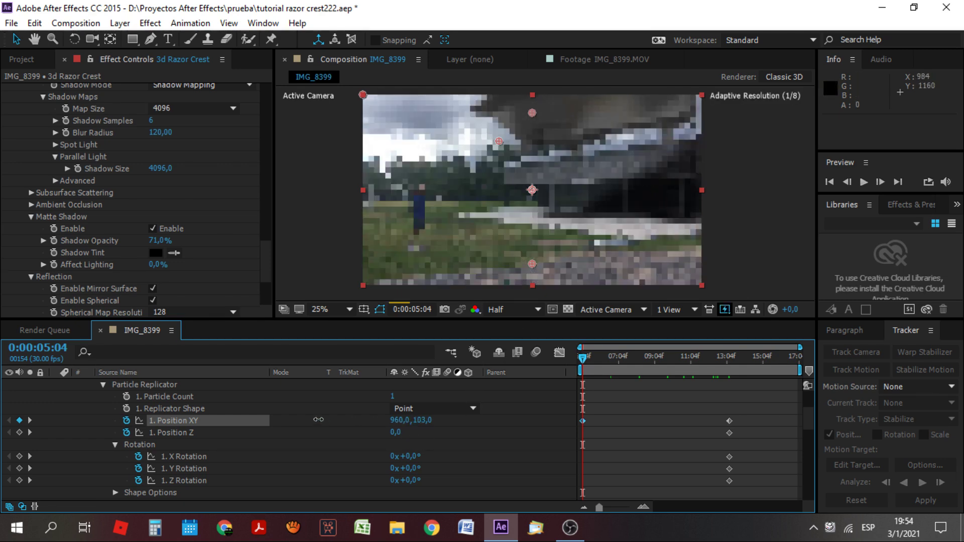
{"action": "mouse_move", "coordinate": [413, 421]}
{"action": "left_mouse_down"}
{"action": "mouse_move", "coordinate": [392, 430]}
{"action": "mouse_move", "coordinate": [369, 422]}
{"action": "left_mouse_up"}
{"action": "left_click_drag", "start_coordinate": [800, 370], "coordinate": [733, 370]}
{"action": "left_click", "coordinate": [76, 23]}
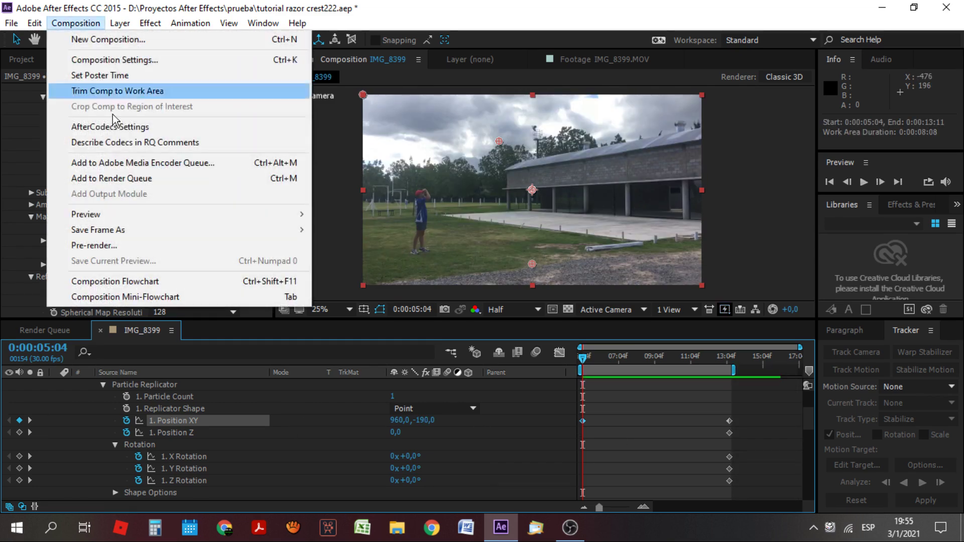
- Play the landing preview and stop it at 0:00:07:16
{"action": "mouse_move", "coordinate": [255, 213]}
{"action": "left_click", "coordinate": [351, 214]}
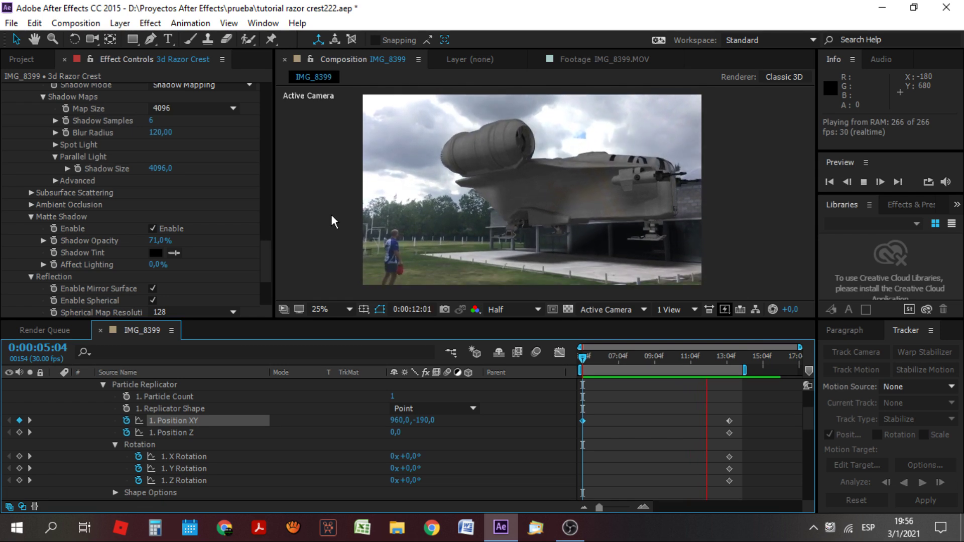
{"action": "key", "text": "space"}
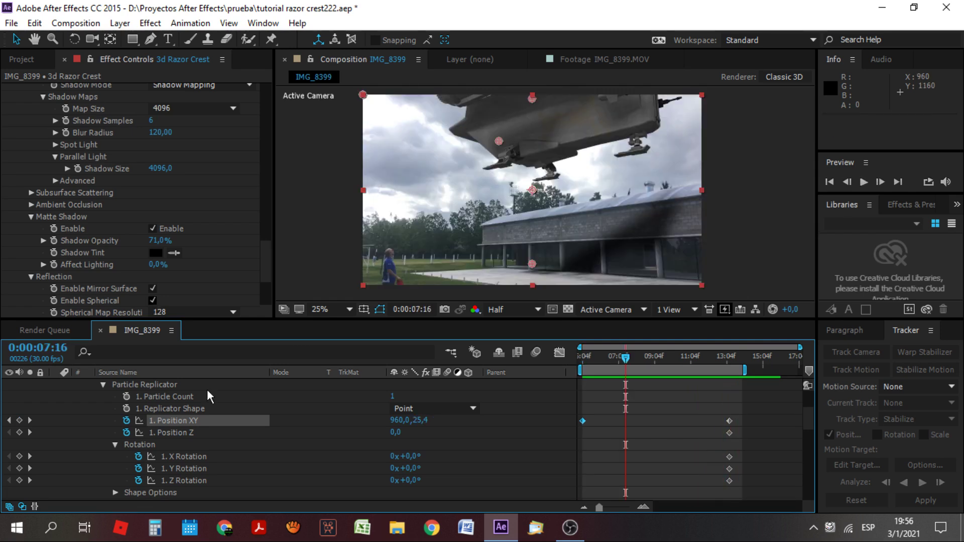
- Keyframe the ship's Y Rotation at about +76° at 7:16, then preview the landing again
{"action": "left_click_drag", "start_coordinate": [409, 468], "coordinate": [388, 469]}
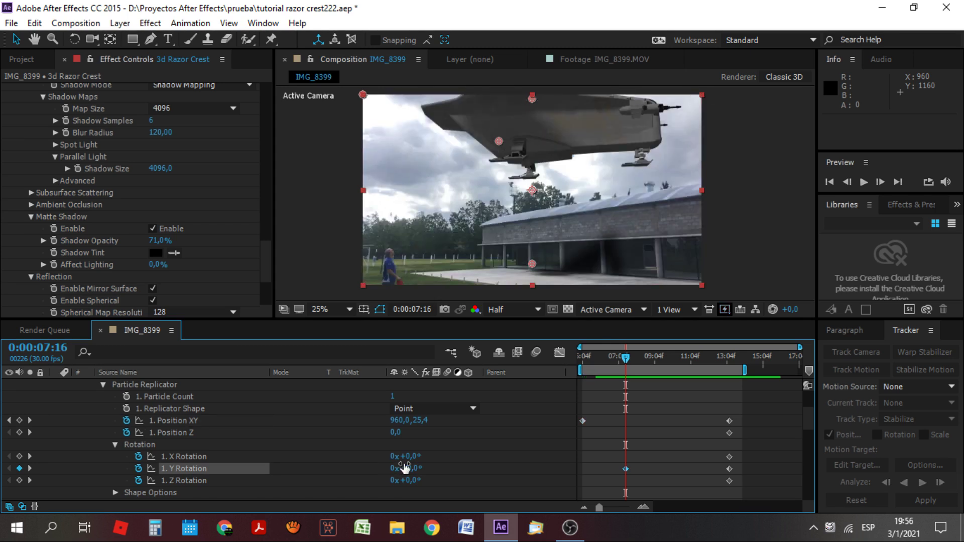
{"action": "left_click_drag", "start_coordinate": [397, 466], "coordinate": [375, 464]}
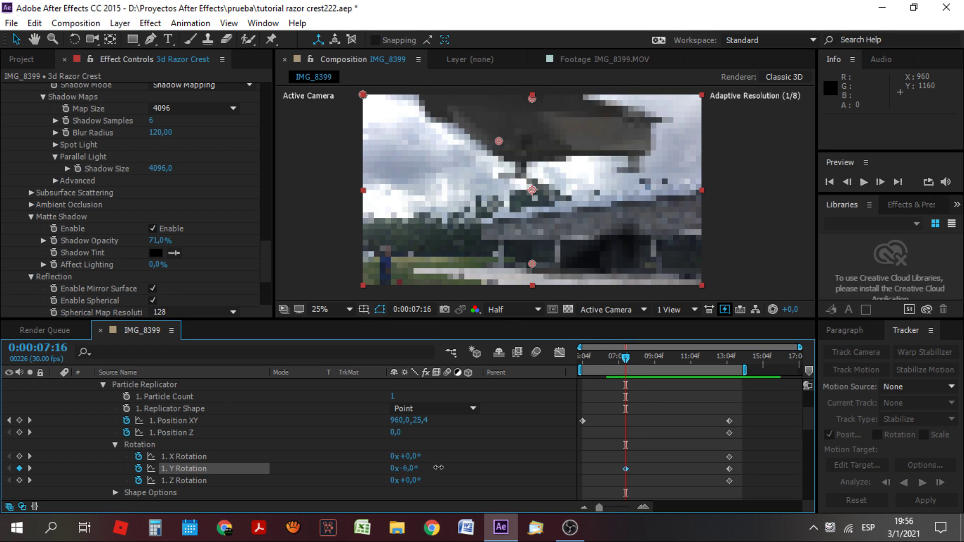
{"action": "left_click_drag", "start_coordinate": [438, 468], "coordinate": [491, 468]}
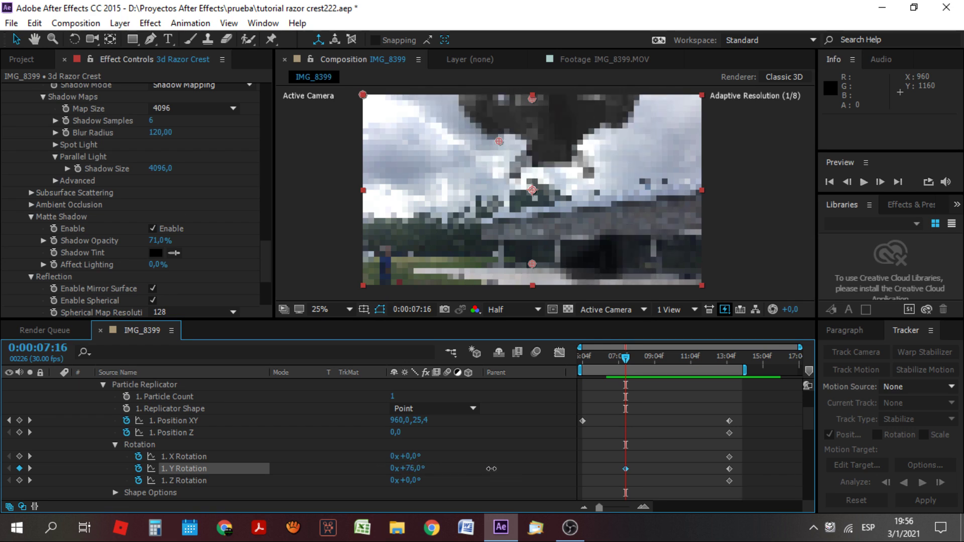
{"action": "key", "text": "space"}
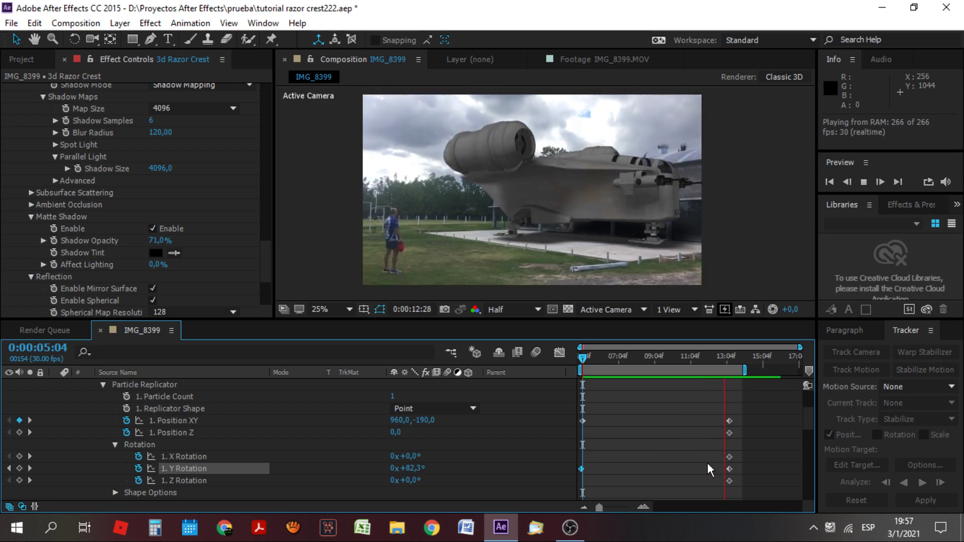
{"action": "key", "text": "space"}
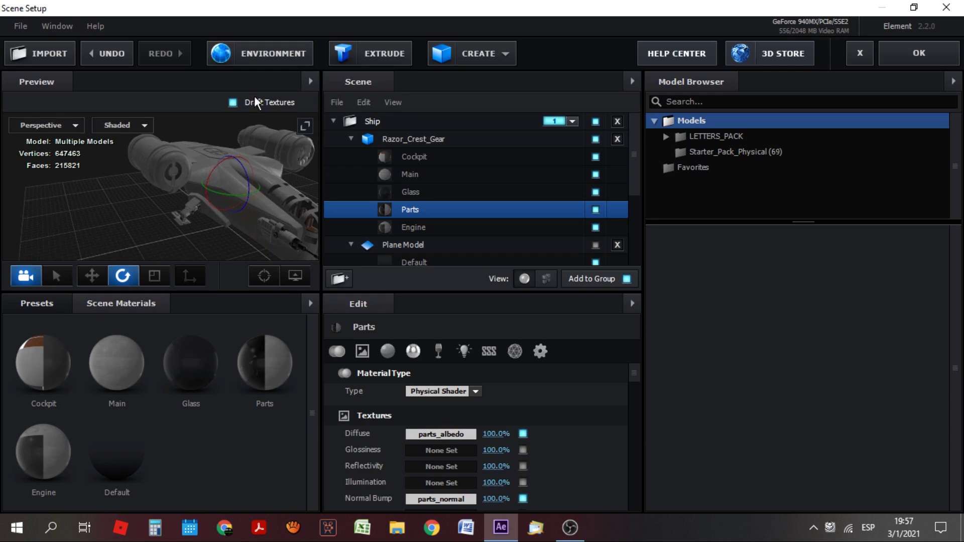
- Swap the Element 3D environment map from Basic_2K_03.jpg to Basic_2K_15.dds and close Scene Setup
{"action": "left_click", "coordinate": [261, 61]}
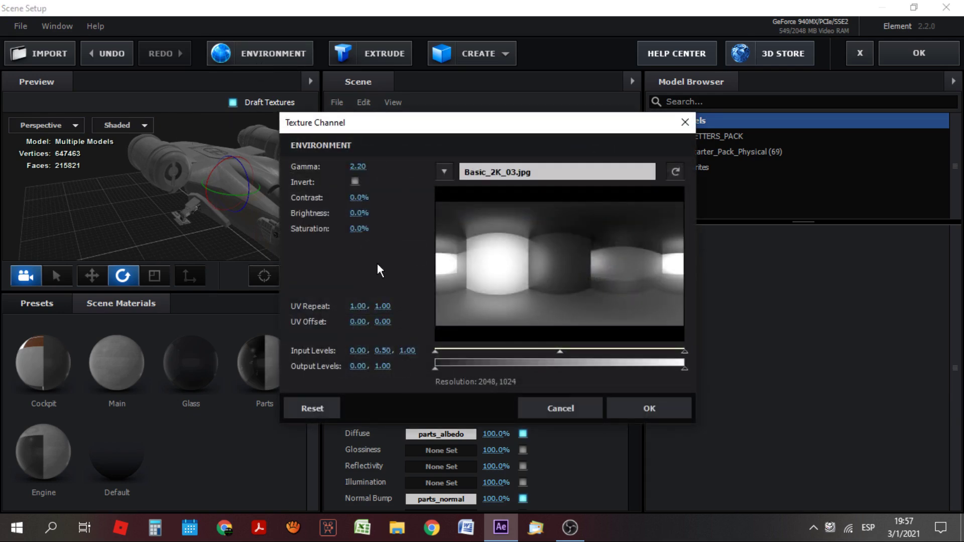
{"action": "left_click", "coordinate": [445, 172]}
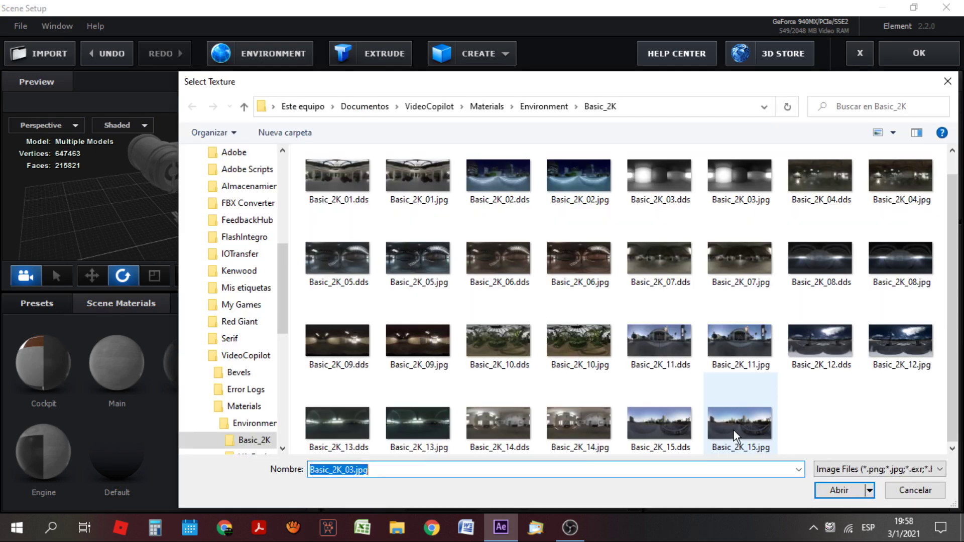
{"action": "left_click", "coordinate": [670, 422]}
{"action": "left_click", "coordinate": [835, 486]}
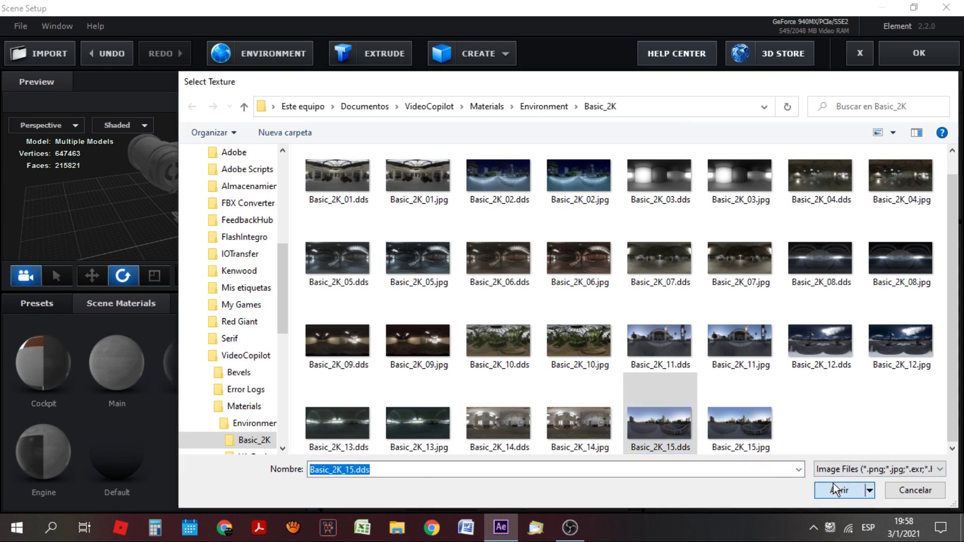
{"action": "left_click", "coordinate": [666, 411]}
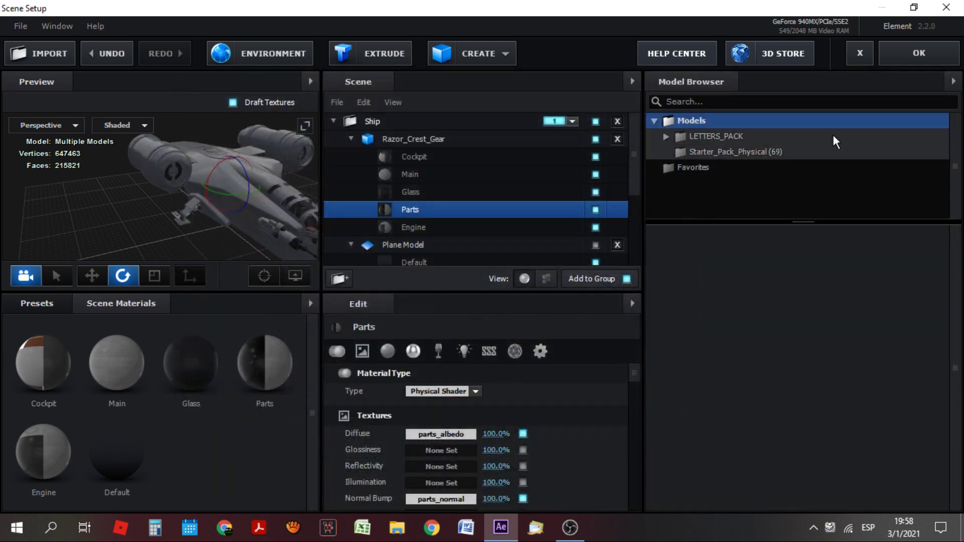
{"action": "left_click", "coordinate": [913, 50]}
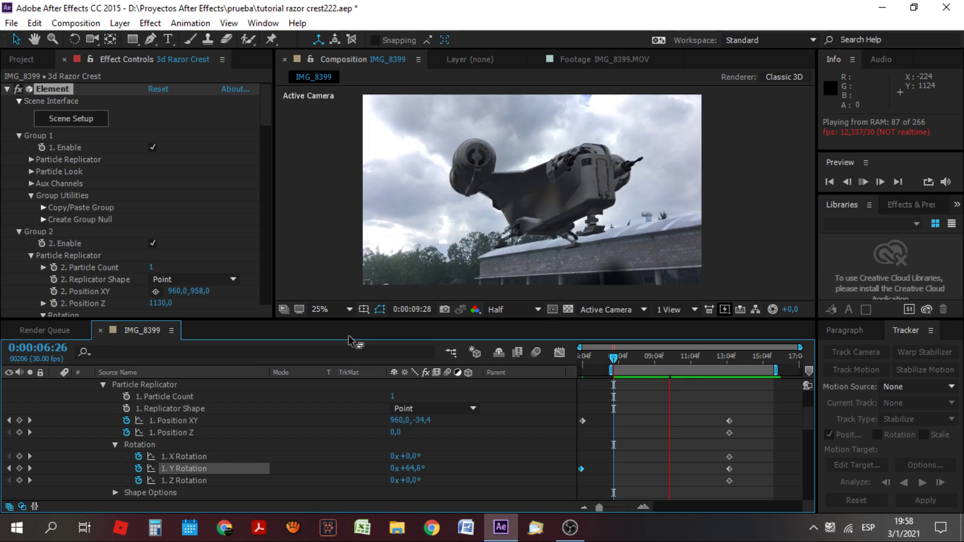
- Pan the viewer onto the ship and scroll Effect Controls down to Element's Render Settings
{"action": "scroll", "coordinate": [510, 249], "scroll_direction": "up", "scroll_amount": 2}
{"action": "left_click_drag", "start_coordinate": [510, 250], "coordinate": [512, 231]}
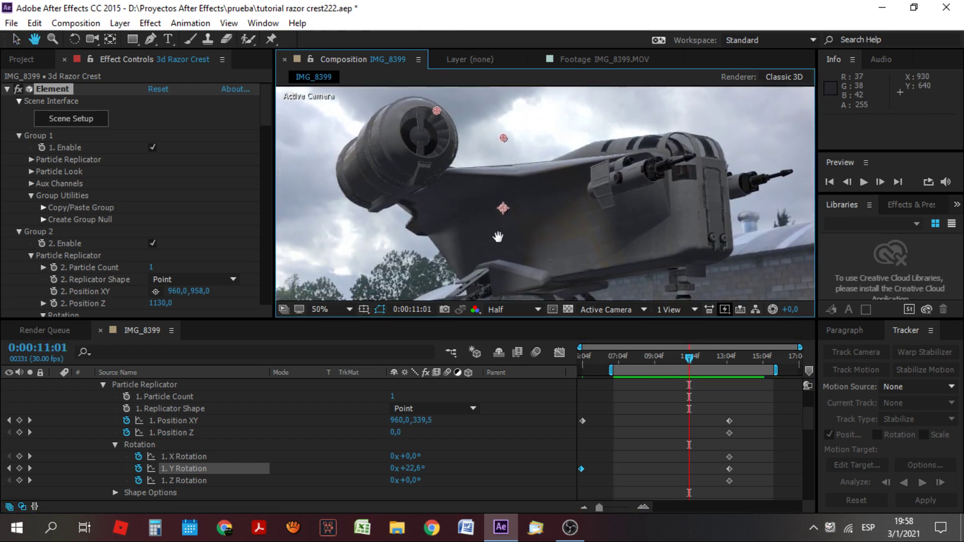
{"action": "scroll", "coordinate": [212, 232], "scroll_direction": "down", "scroll_amount": 10}
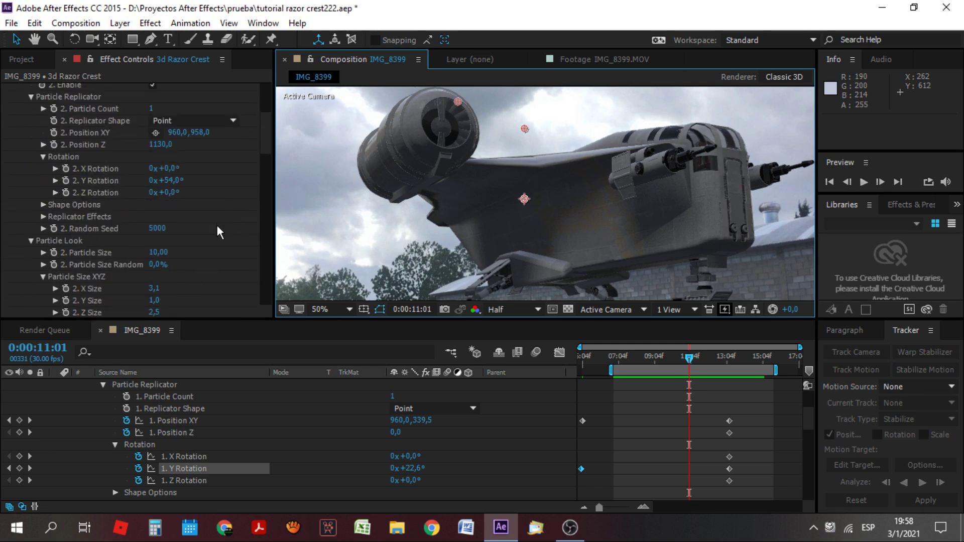
{"action": "scroll", "coordinate": [206, 218], "scroll_direction": "down", "scroll_amount": 5}
{"action": "scroll", "coordinate": [206, 217], "scroll_direction": "down", "scroll_amount": 5}
{"action": "scroll", "coordinate": [205, 216], "scroll_direction": "down", "scroll_amount": 2}
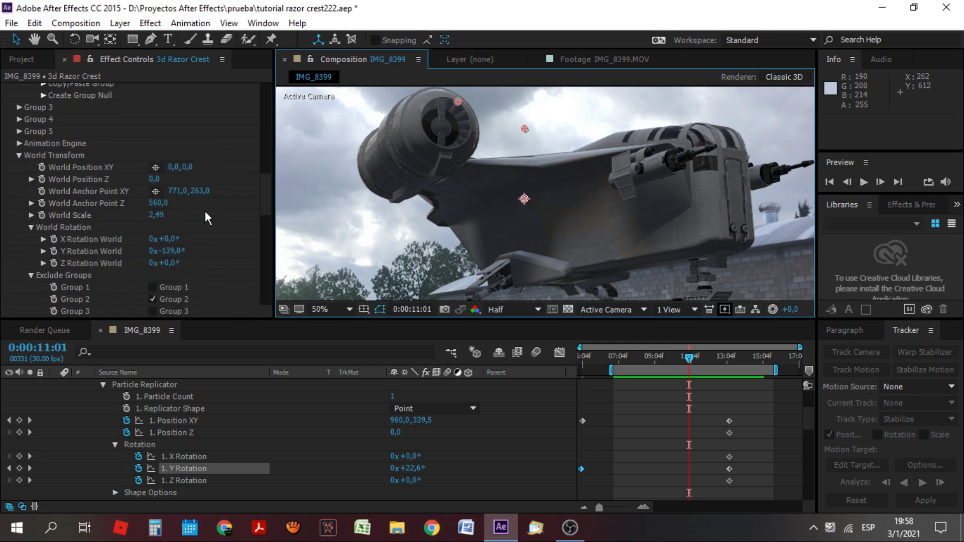
{"action": "scroll", "coordinate": [166, 213], "scroll_direction": "down", "scroll_amount": 5}
{"action": "scroll", "coordinate": [161, 213], "scroll_direction": "down", "scroll_amount": 3}
{"action": "scroll", "coordinate": [159, 215], "scroll_direction": "down", "scroll_amount": 3}
{"action": "scroll", "coordinate": [134, 229], "scroll_direction": "down", "scroll_amount": 1}
{"action": "scroll", "coordinate": [120, 227], "scroll_direction": "down", "scroll_amount": 3}
{"action": "scroll", "coordinate": [104, 231], "scroll_direction": "down", "scroll_amount": 2}
{"action": "scroll", "coordinate": [103, 233], "scroll_direction": "down", "scroll_amount": 2}
{"action": "scroll", "coordinate": [116, 233], "scroll_direction": "down", "scroll_amount": 1}
{"action": "scroll", "coordinate": [65, 234], "scroll_direction": "down", "scroll_amount": 1}
{"action": "scroll", "coordinate": [47, 239], "scroll_direction": "down", "scroll_amount": 1}
{"action": "scroll", "coordinate": [25, 256], "scroll_direction": "down", "scroll_amount": 1}
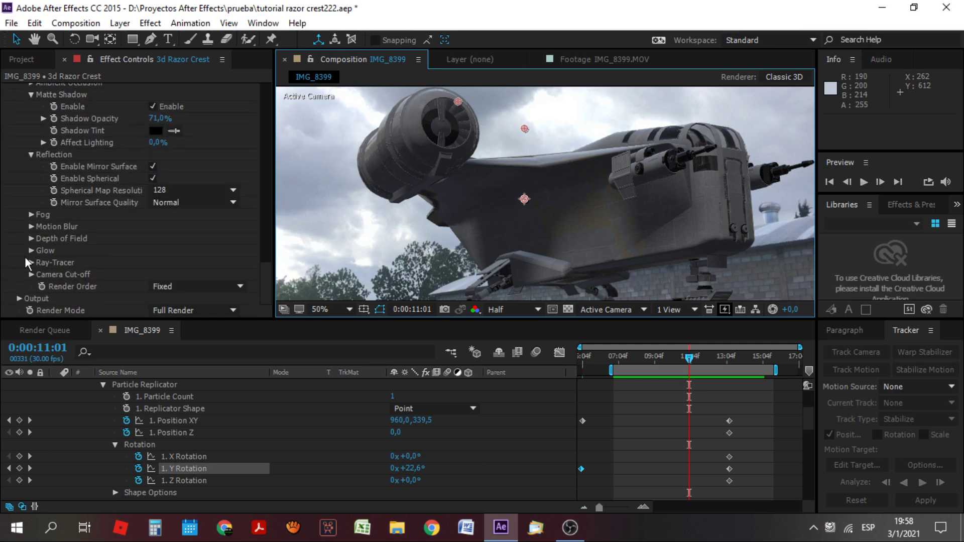
- Enable Element 3D fog at the default 50,0% opacity and 3000,0 range
{"action": "left_click", "coordinate": [28, 215]}
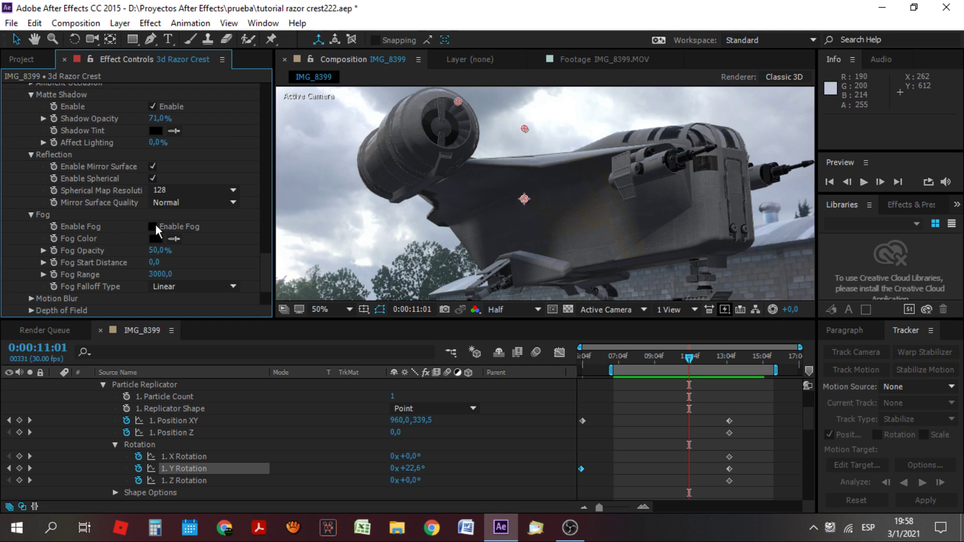
{"action": "left_click", "coordinate": [151, 225]}
{"action": "left_click", "coordinate": [149, 223]}
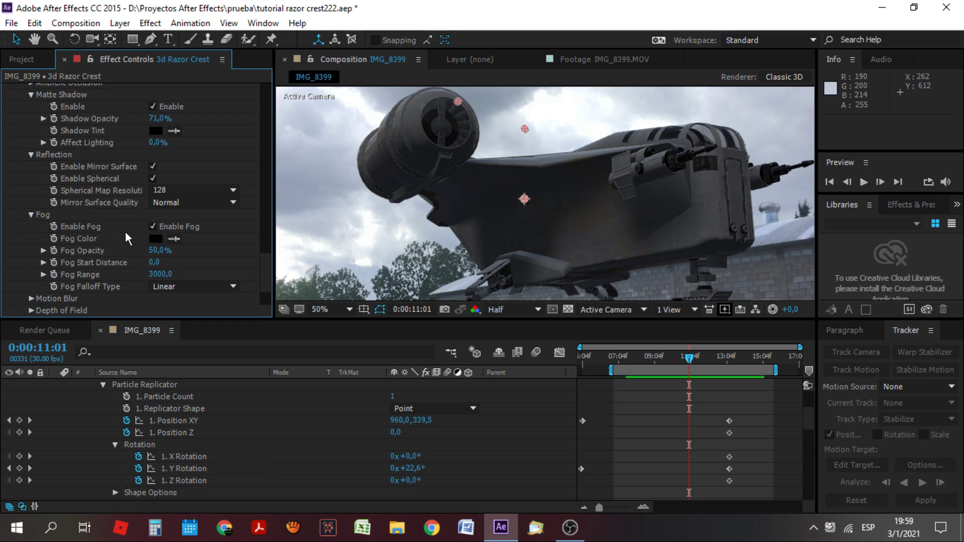
{"action": "scroll", "coordinate": [32, 224], "scroll_direction": "down", "scroll_amount": 3}
{"action": "left_click", "coordinate": [31, 224]}
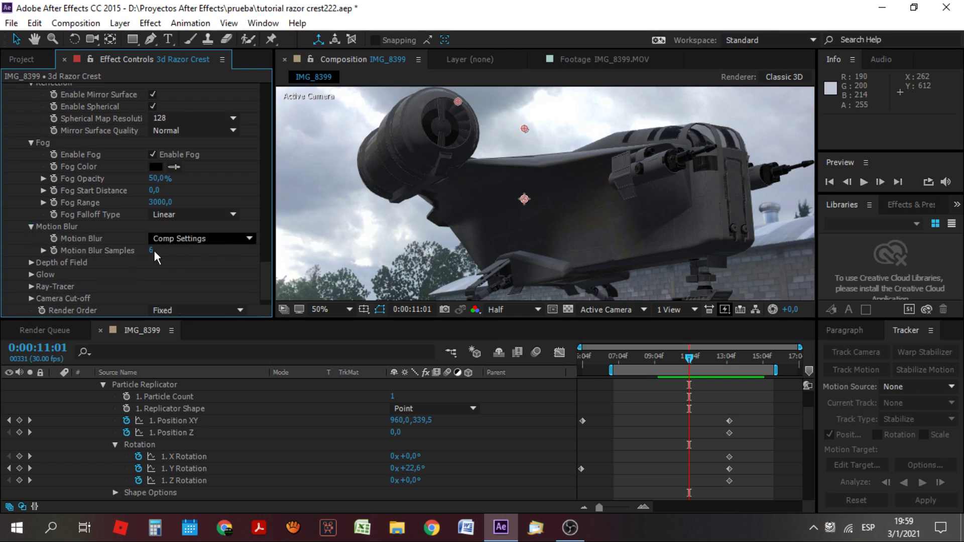
- Set the composition preview to Full resolution and centre the view on the engine intake
{"action": "left_click", "coordinate": [188, 240]}
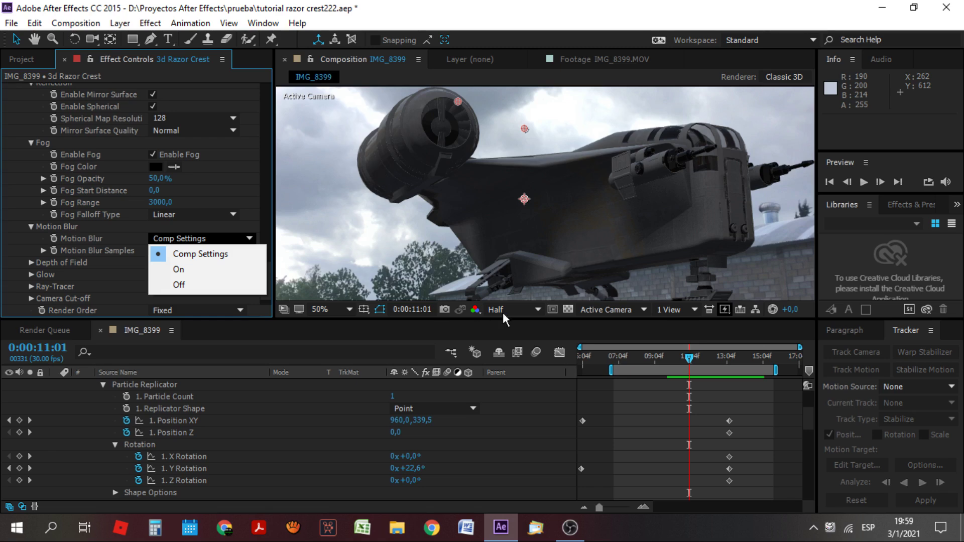
{"action": "left_click", "coordinate": [522, 312]}
{"action": "left_click", "coordinate": [525, 348]}
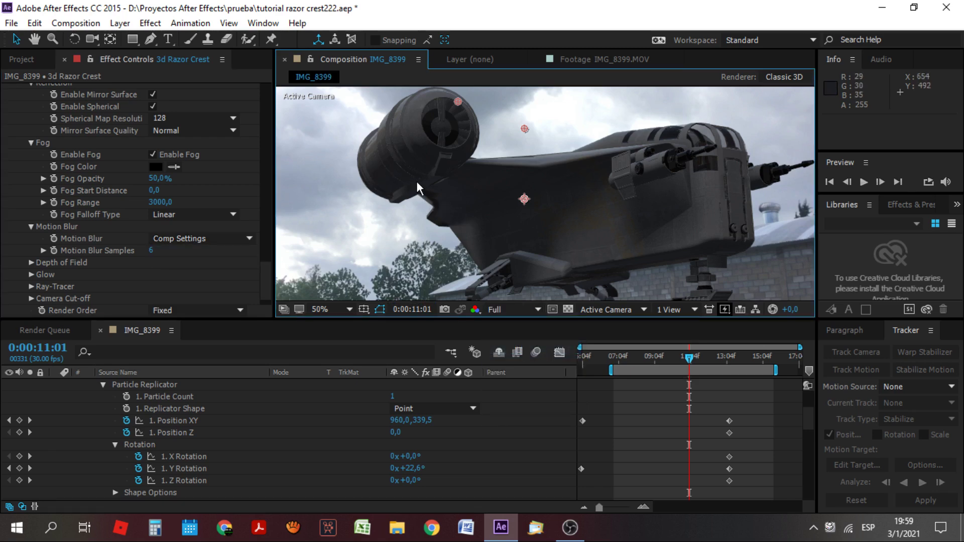
{"action": "scroll", "coordinate": [416, 180], "scroll_direction": "up", "scroll_amount": 4}
{"action": "scroll", "coordinate": [420, 173], "scroll_direction": "down", "scroll_amount": 3}
{"action": "scroll", "coordinate": [428, 172], "scroll_direction": "up", "scroll_amount": 1}
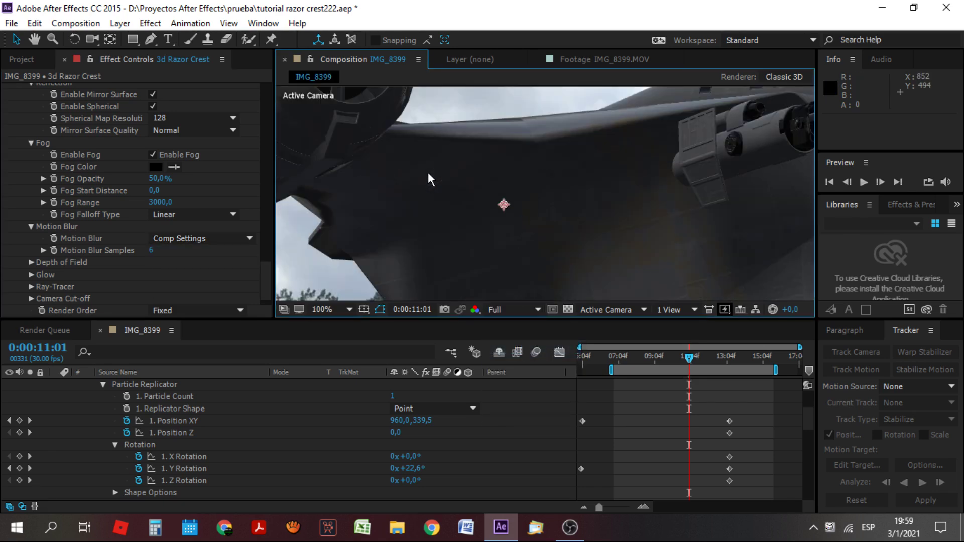
{"action": "left_click_drag", "start_coordinate": [437, 172], "coordinate": [542, 217]}
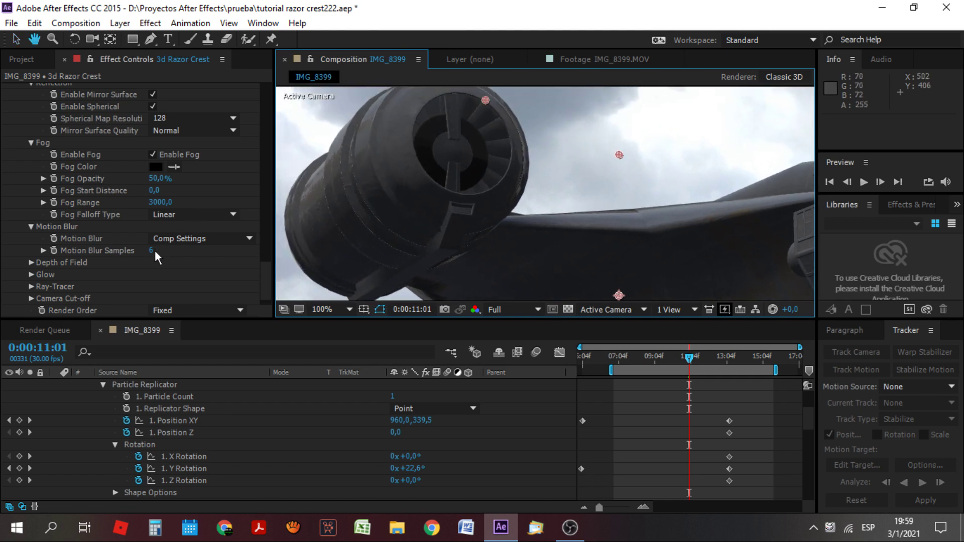
- Set Element 3D Motion Blur to On (6 samples, 180 shutter), comparing it against Off
{"action": "left_click", "coordinate": [240, 237]}
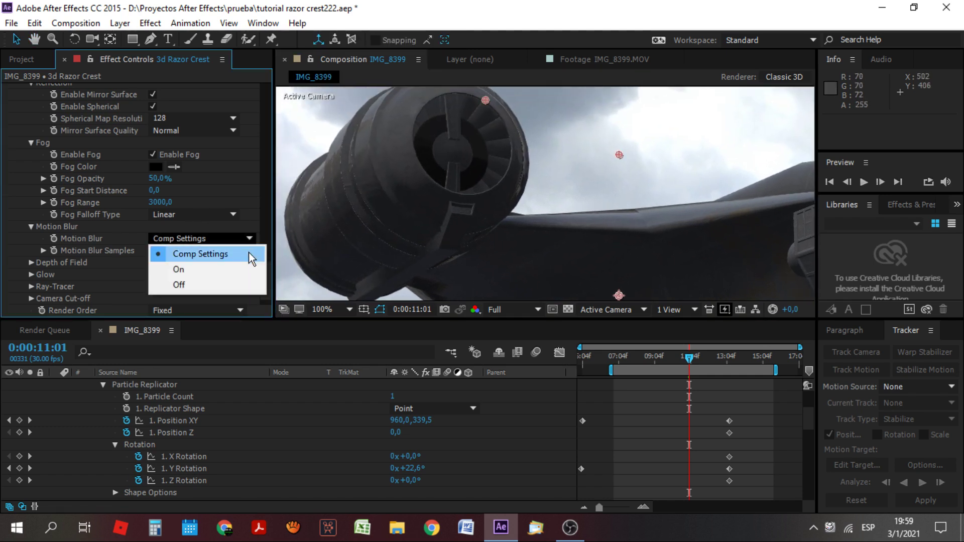
{"action": "left_click", "coordinate": [221, 268]}
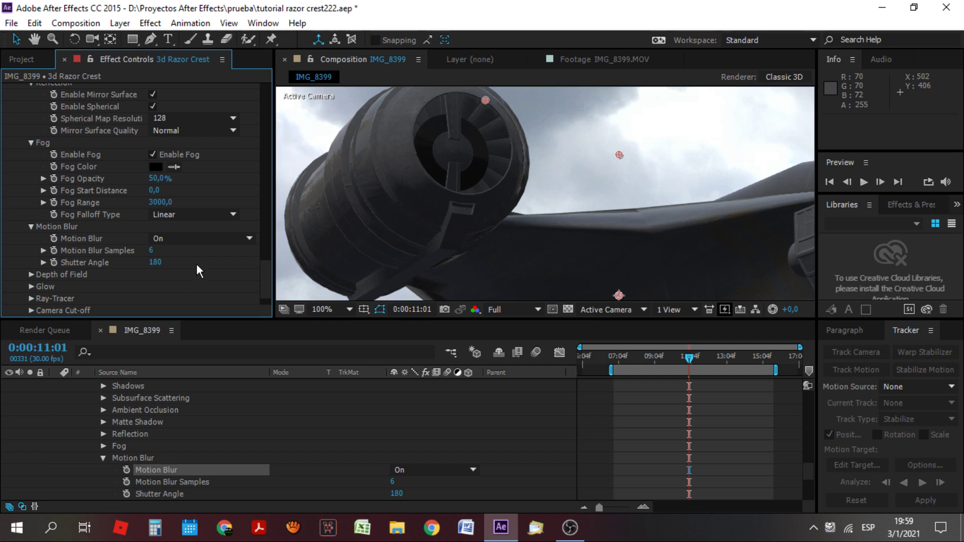
{"action": "left_click", "coordinate": [245, 240]}
{"action": "left_click", "coordinate": [198, 284]}
{"action": "left_click", "coordinate": [234, 239]}
{"action": "left_click", "coordinate": [216, 266]}
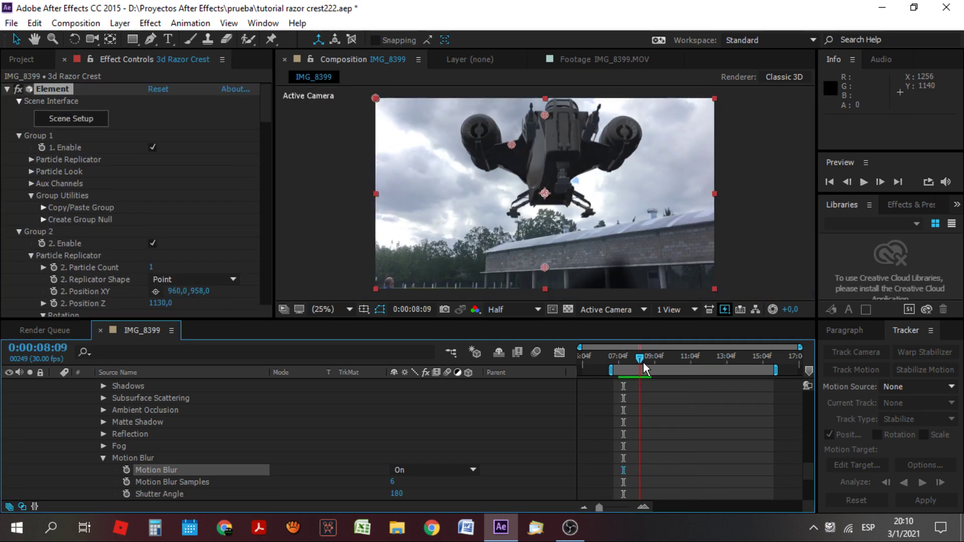
{"action": "left_click", "coordinate": [644, 363]}
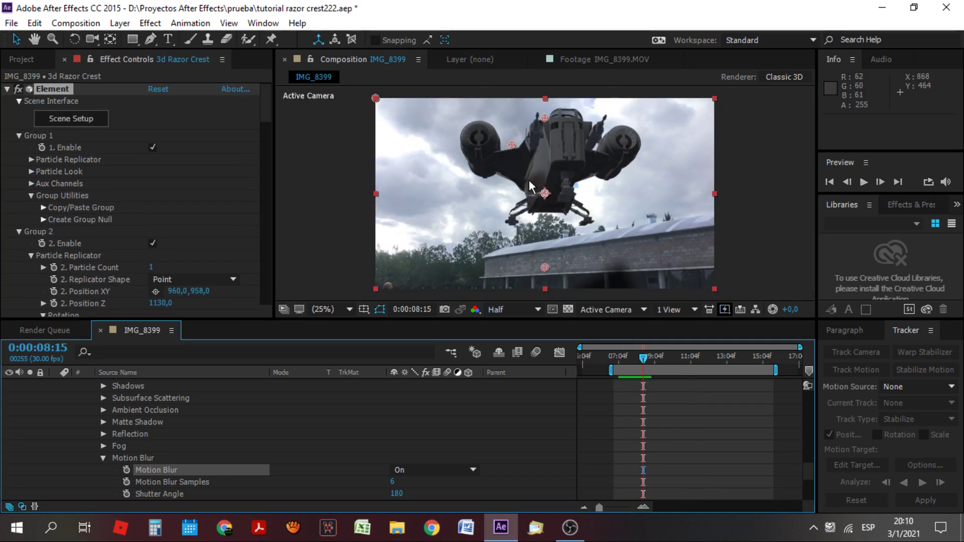
- Scroll to Render Settings and expand the Physical Environment group
{"action": "scroll", "coordinate": [529, 180], "scroll_direction": "up", "scroll_amount": 2}
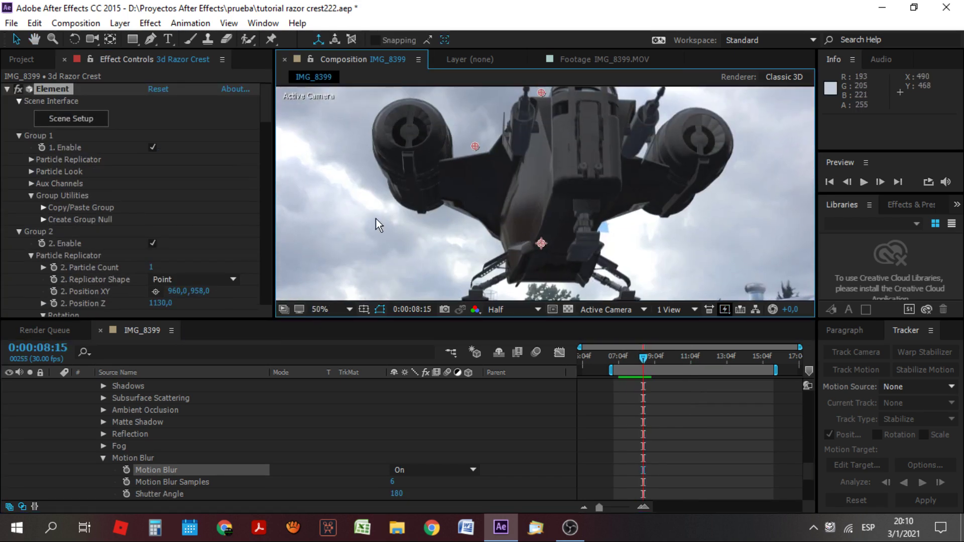
{"action": "scroll", "coordinate": [110, 227], "scroll_direction": "down", "scroll_amount": 3}
{"action": "scroll", "coordinate": [110, 226], "scroll_direction": "down", "scroll_amount": 4}
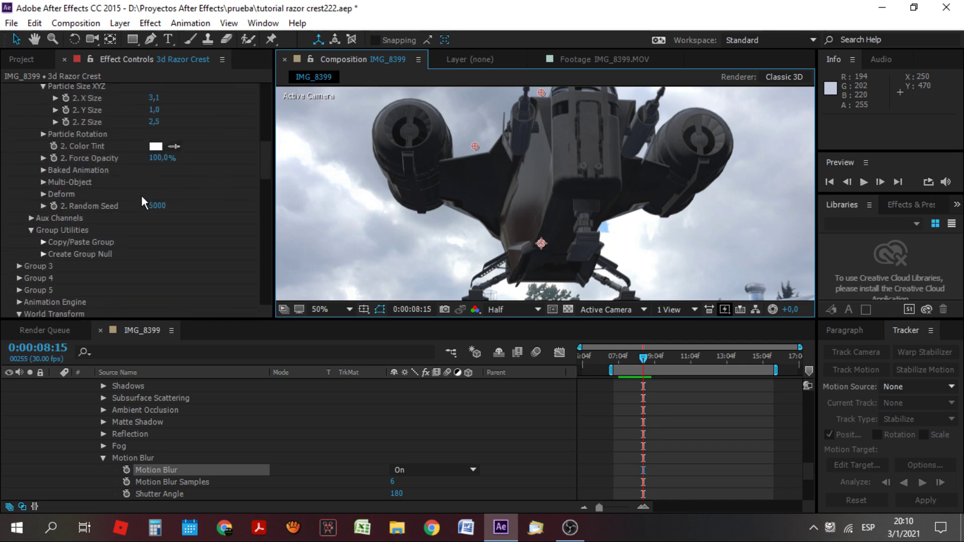
{"action": "scroll", "coordinate": [141, 195], "scroll_direction": "down", "scroll_amount": 3}
{"action": "scroll", "coordinate": [141, 196], "scroll_direction": "down", "scroll_amount": 5}
{"action": "scroll", "coordinate": [167, 183], "scroll_direction": "down", "scroll_amount": 3}
{"action": "scroll", "coordinate": [156, 178], "scroll_direction": "down", "scroll_amount": 1}
{"action": "scroll", "coordinate": [156, 179], "scroll_direction": "down", "scroll_amount": 4}
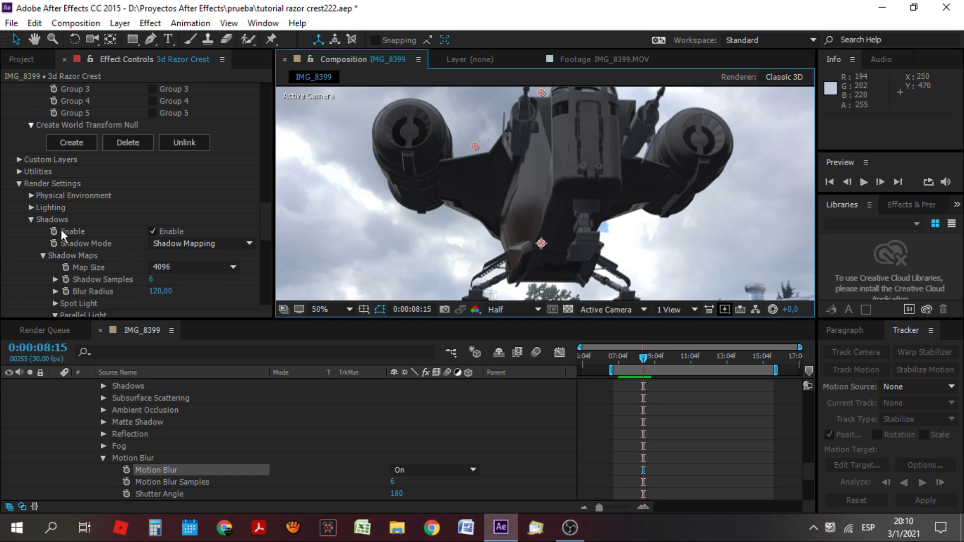
{"action": "left_click", "coordinate": [31, 196]}
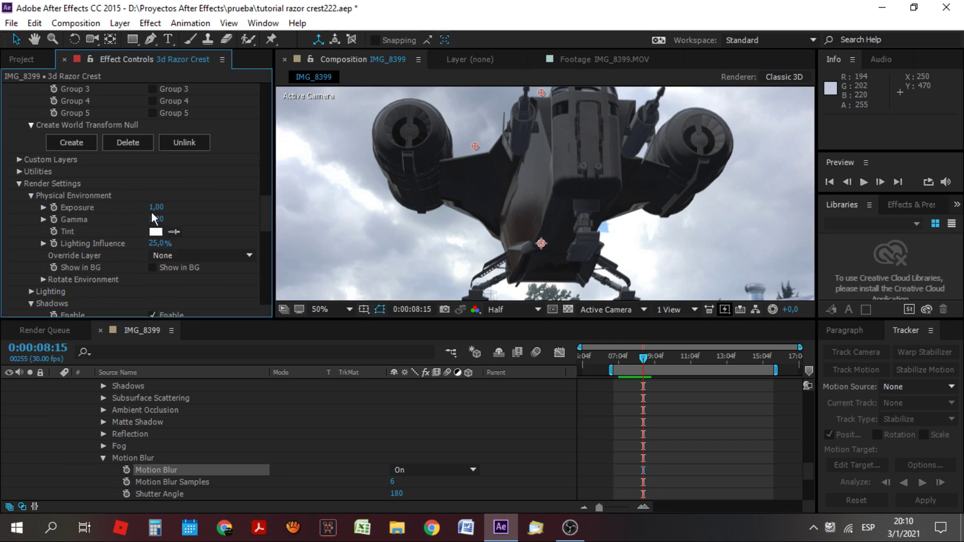
- Try Exposure values 2, 1 and 1,5 and Gamma 3, settling Gamma back at 2,00
{"action": "left_click", "coordinate": [155, 207]}
{"action": "type", "text": "2"}
{"action": "key", "text": "Return"}
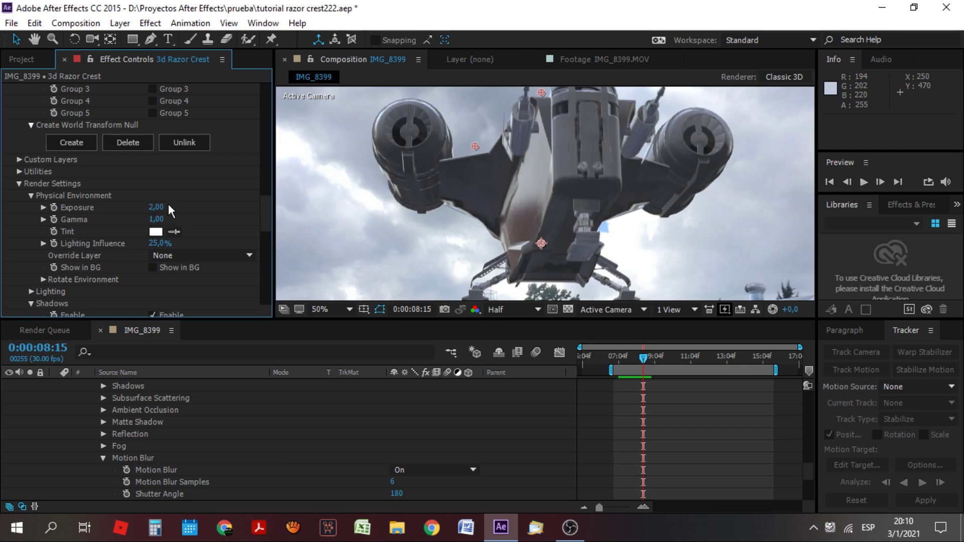
{"action": "type", "text": "2"}
{"action": "key", "text": "Return"}
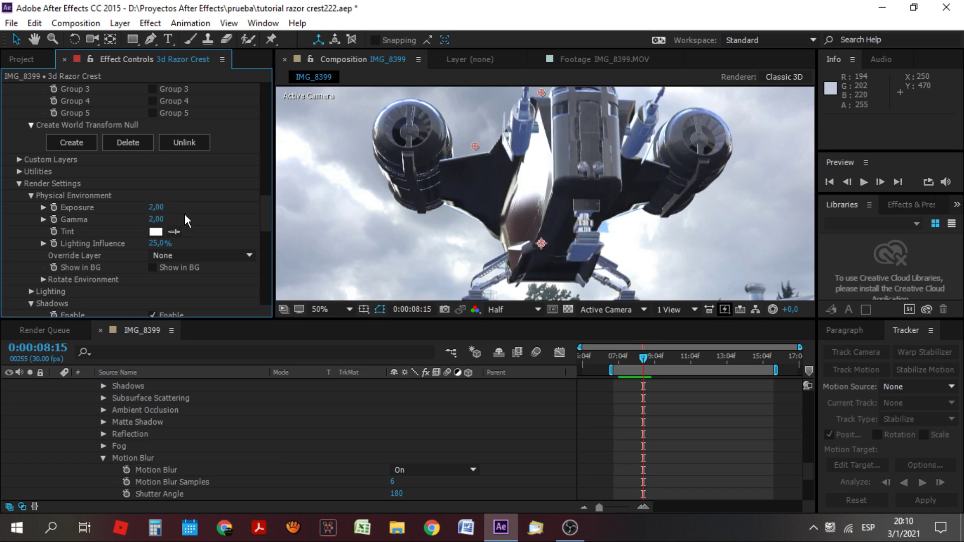
{"action": "type", "text": "1"}
{"action": "key", "text": "Return"}
{"action": "left_click", "coordinate": [155, 219]}
{"action": "type", "text": "3"}
{"action": "key", "text": "Return"}
{"action": "left_click", "coordinate": [165, 207]}
{"action": "type", "text": "2"}
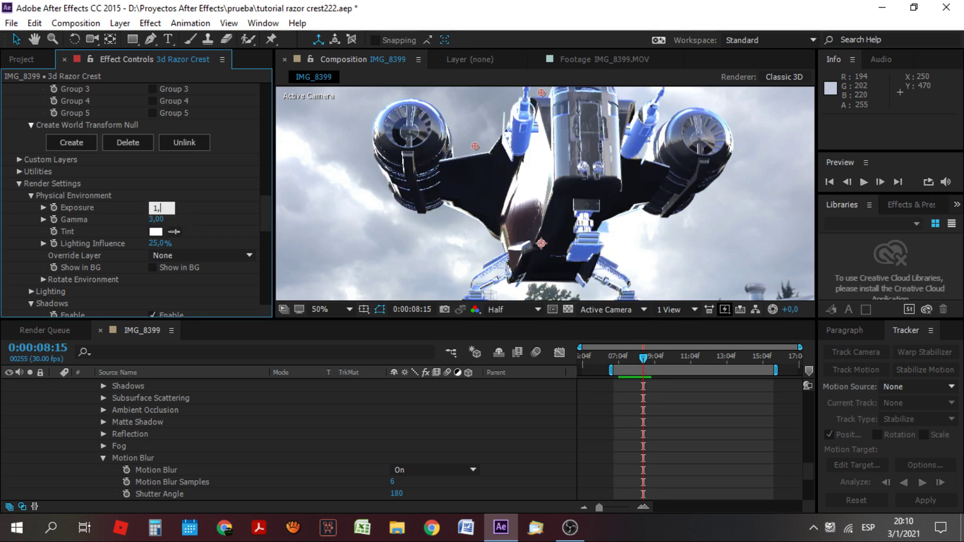
{"action": "key", "text": "Return"}
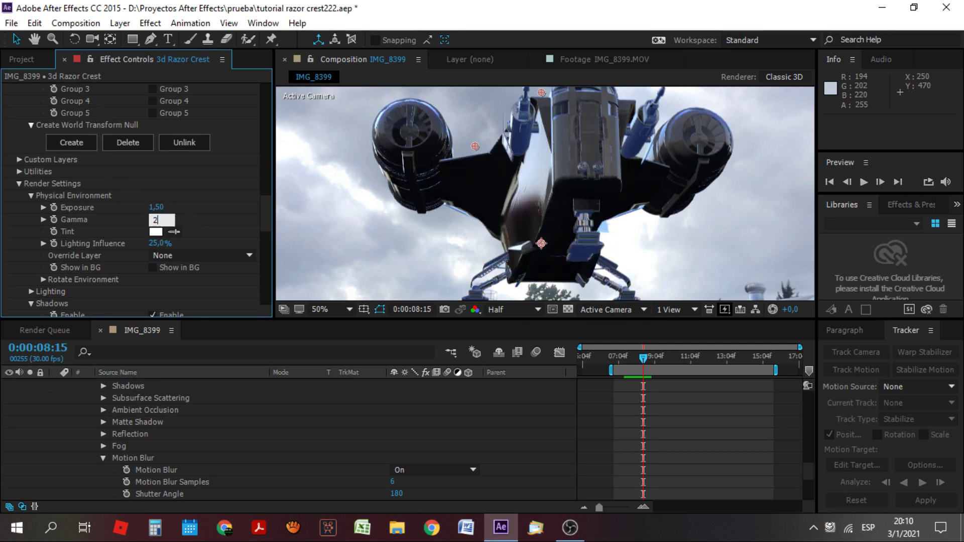
{"action": "key", "text": "Return"}
- Fine-tune Exposure to 1,70 while checking the shot around frame 0:00:08:08
{"action": "left_click", "coordinate": [638, 357]}
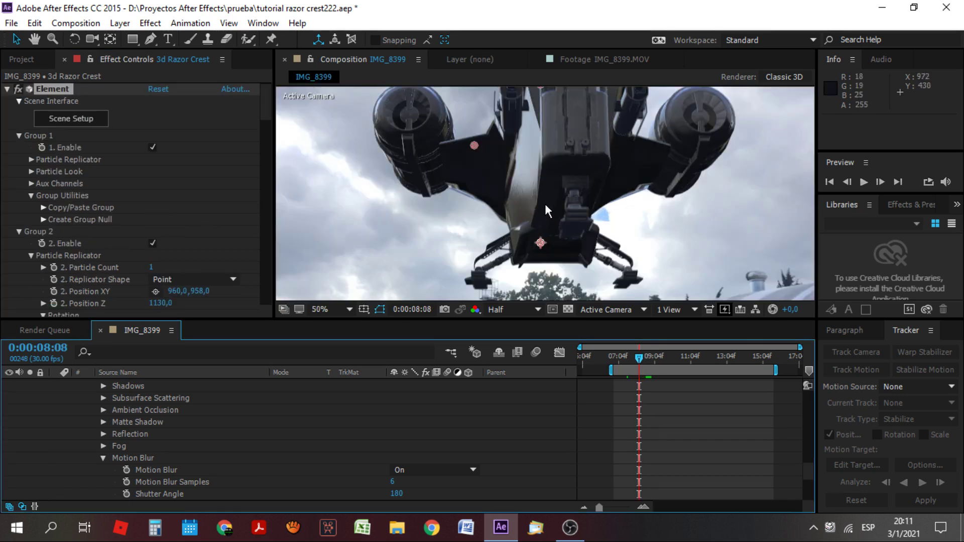
{"action": "left_click", "coordinate": [545, 204]}
{"action": "scroll", "coordinate": [121, 211], "scroll_direction": "down", "scroll_amount": 5}
{"action": "scroll", "coordinate": [133, 206], "scroll_direction": "down", "scroll_amount": 5}
{"action": "scroll", "coordinate": [151, 206], "scroll_direction": "down", "scroll_amount": 5}
{"action": "left_click", "coordinate": [270, 199]}
{"action": "left_click_drag", "start_coordinate": [271, 199], "coordinate": [264, 233]}
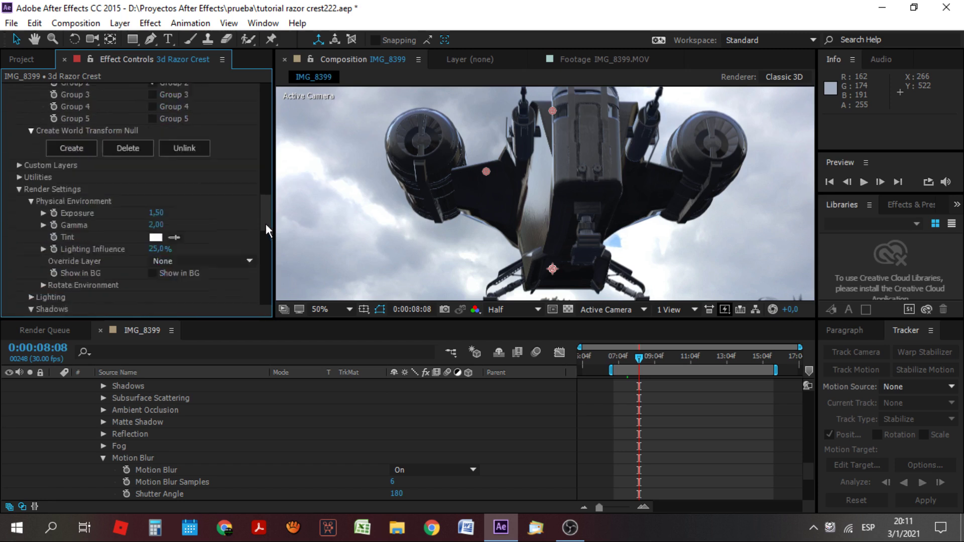
{"action": "left_click", "coordinate": [158, 121]}
{"action": "type", "text": "1,7"}
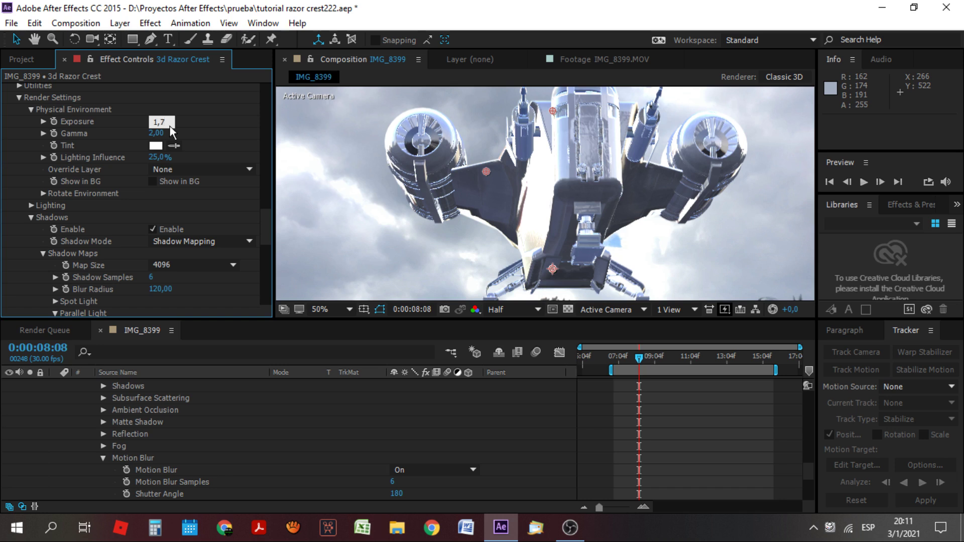
{"action": "left_click", "coordinate": [660, 359]}
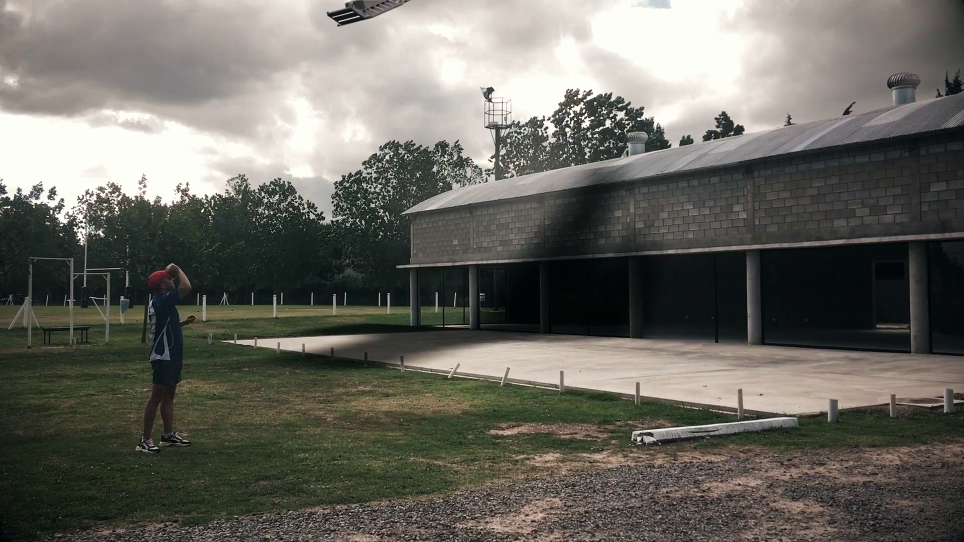